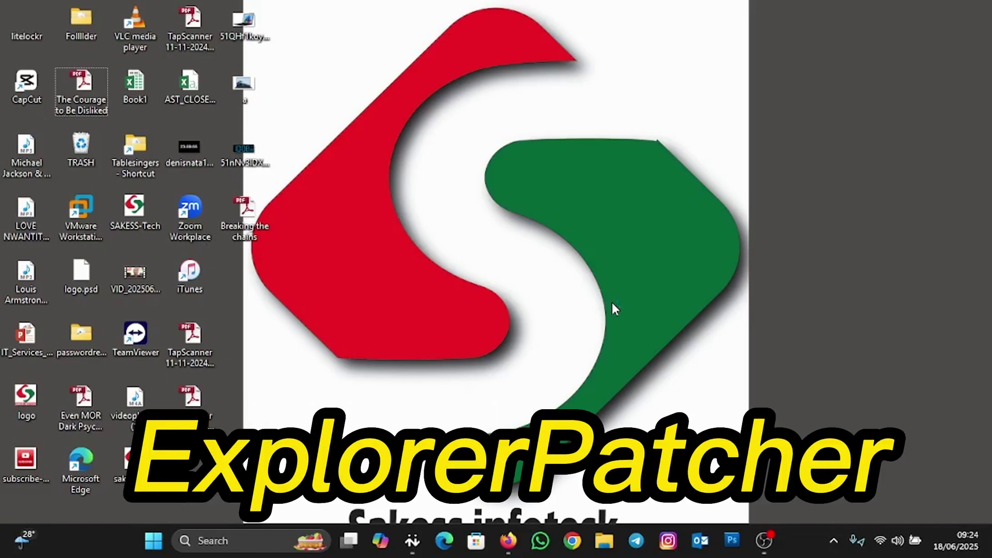
Launch Google Chrome from the taskbar to get a new tab
click(572, 544)
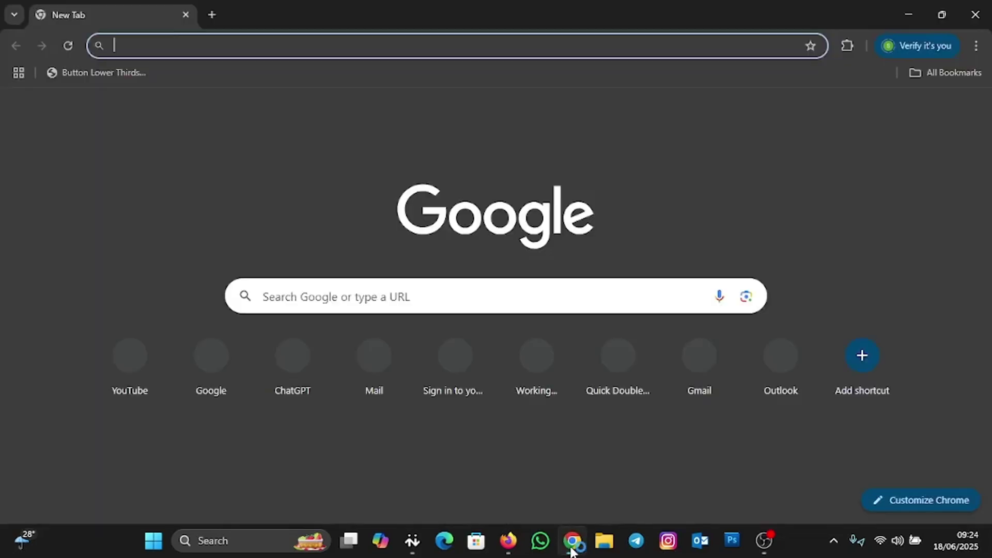
Search Google for 'explorerpatcher'
click(210, 379)
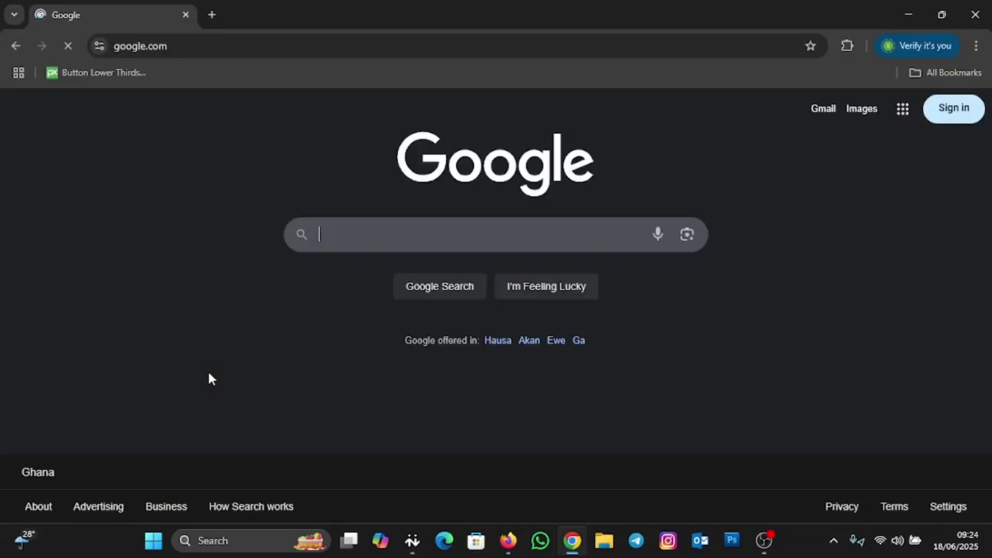
click(470, 237)
text(ex)
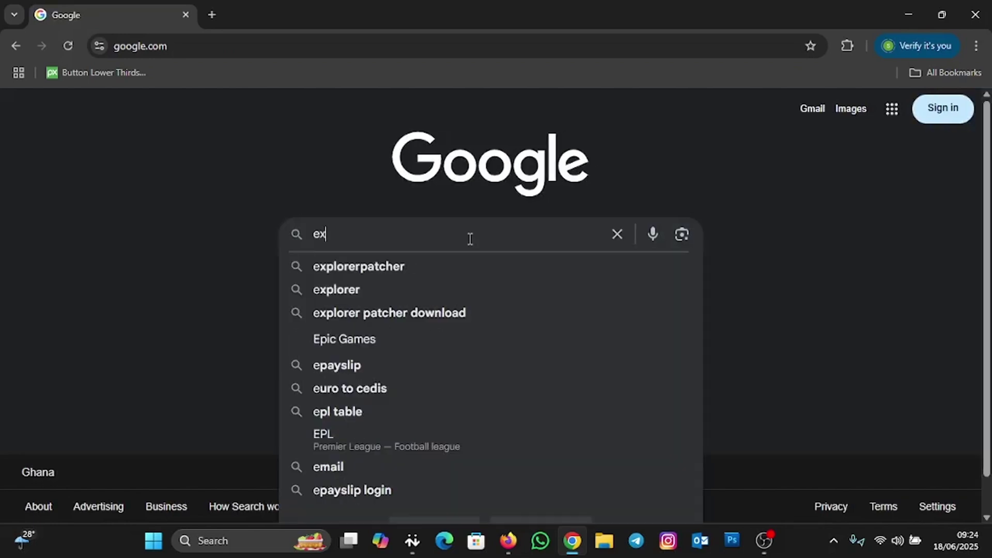
text(plore)
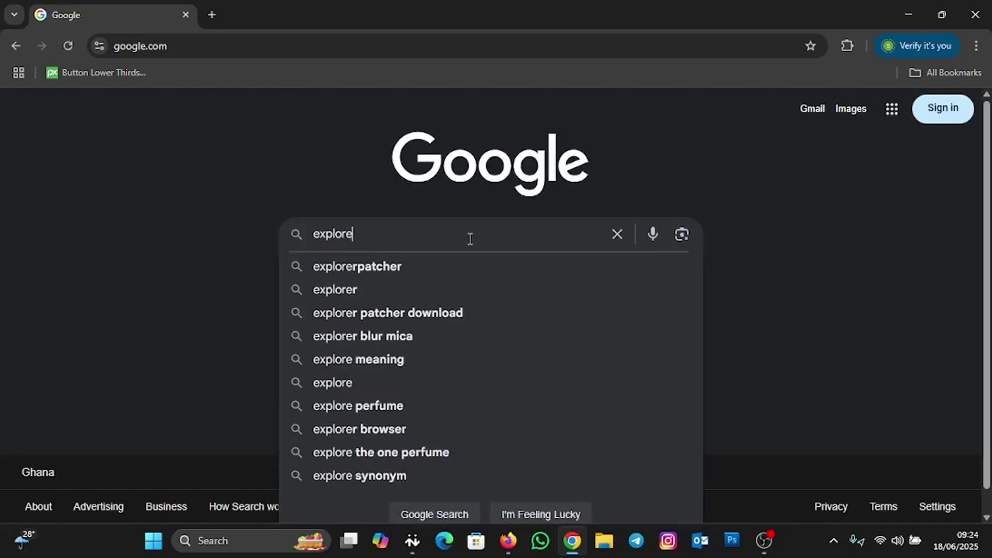
text(rpatcher)
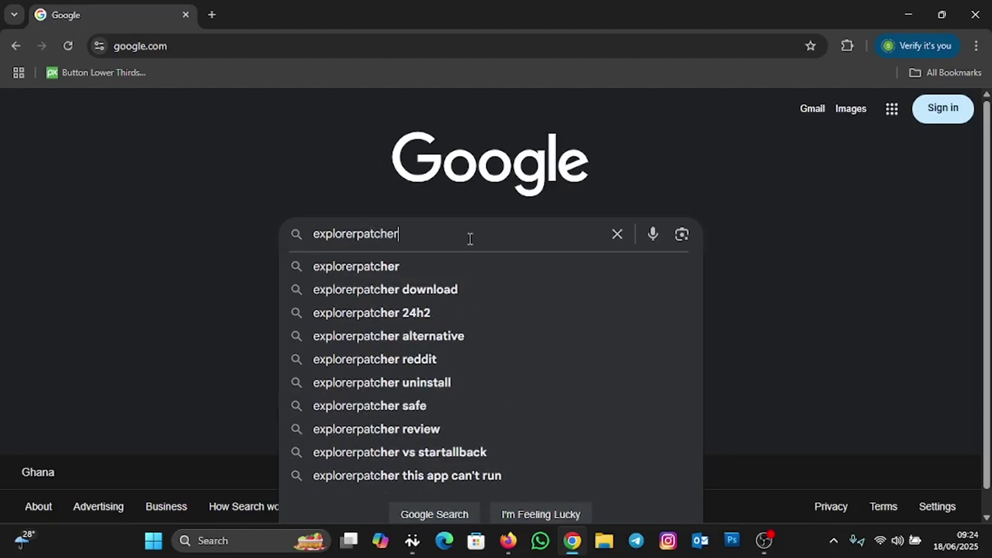
click(394, 267)
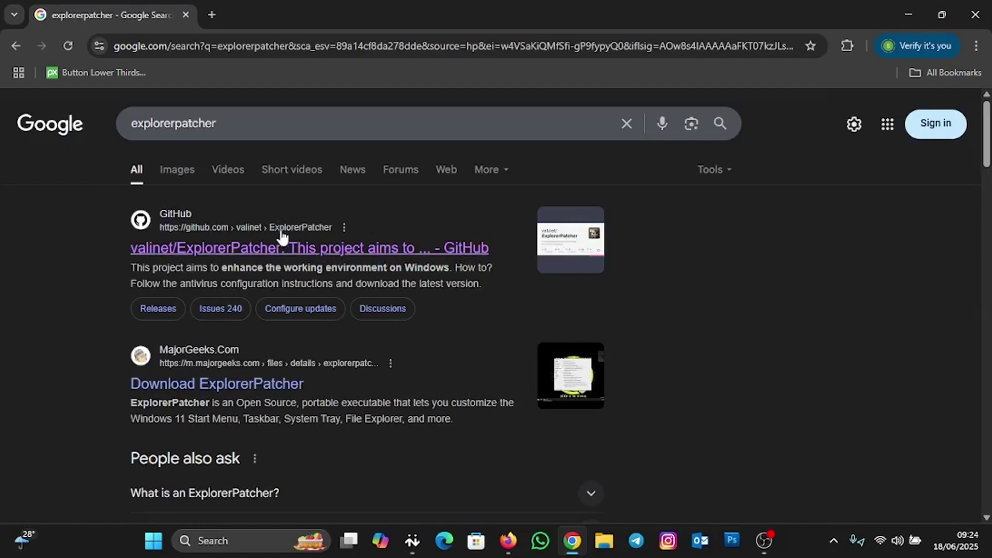
Download ep_setup.exe from the latest ExplorerPatcher GitHub release and show it in Downloads
click(221, 250)
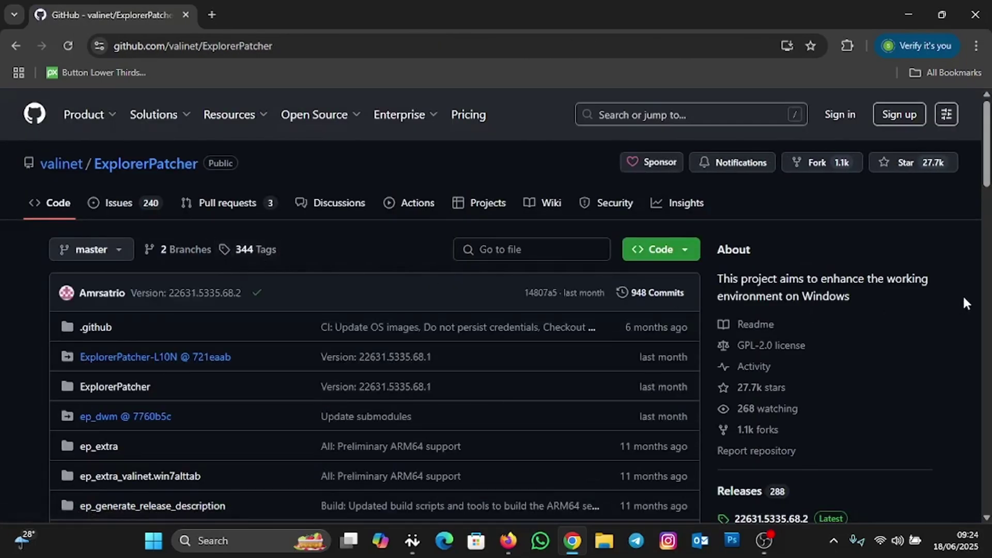
scroll(963, 295, down, 3)
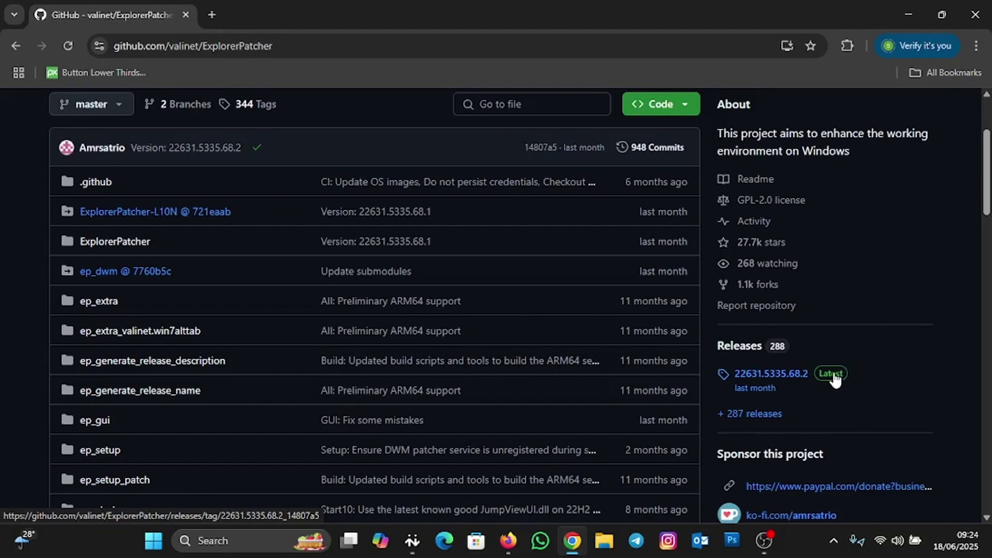
click(834, 376)
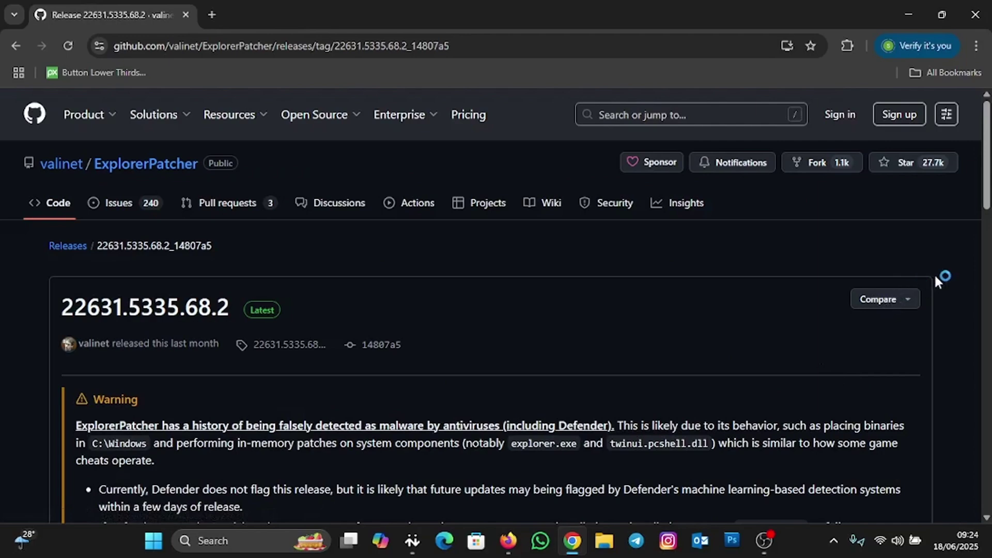
scroll(938, 289, down, 20)
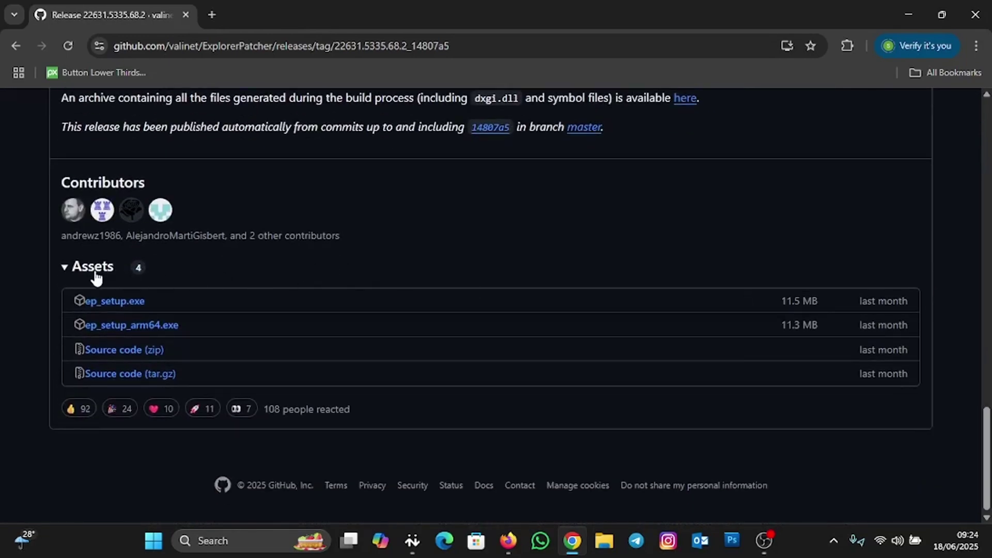
click(132, 303)
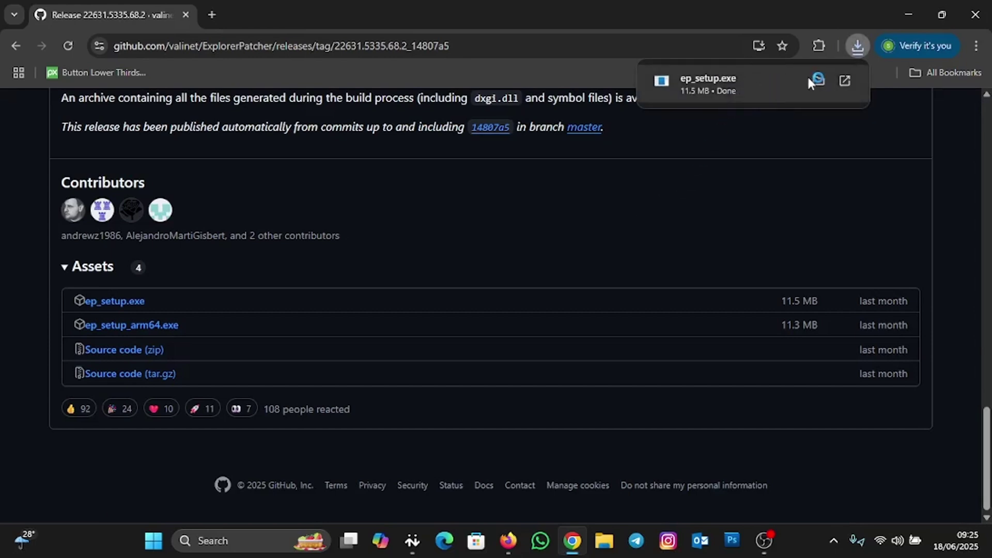
click(819, 81)
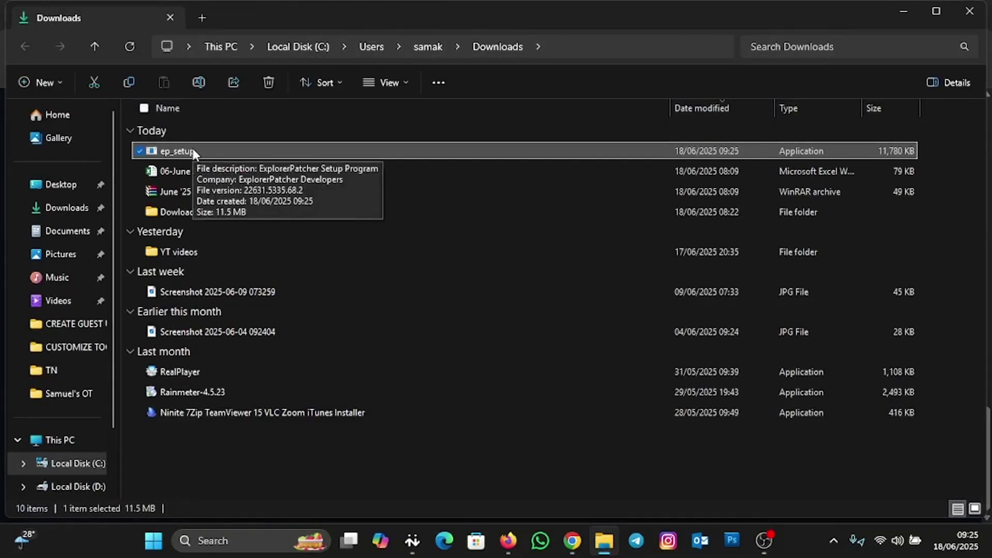
Run ep_setup, allowing it past the SmartScreen warning with Run anyway
double_click(215, 151)
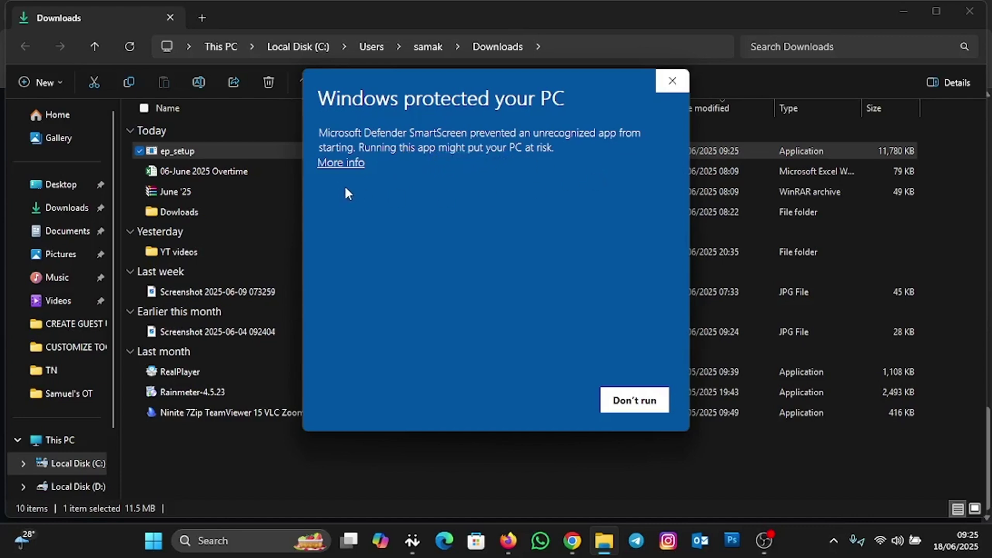
click(347, 163)
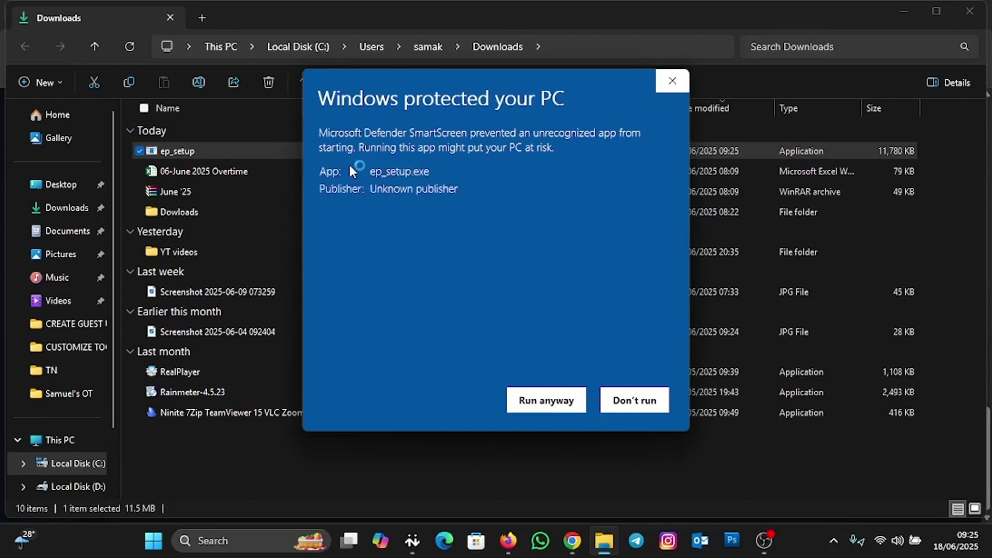
click(545, 404)
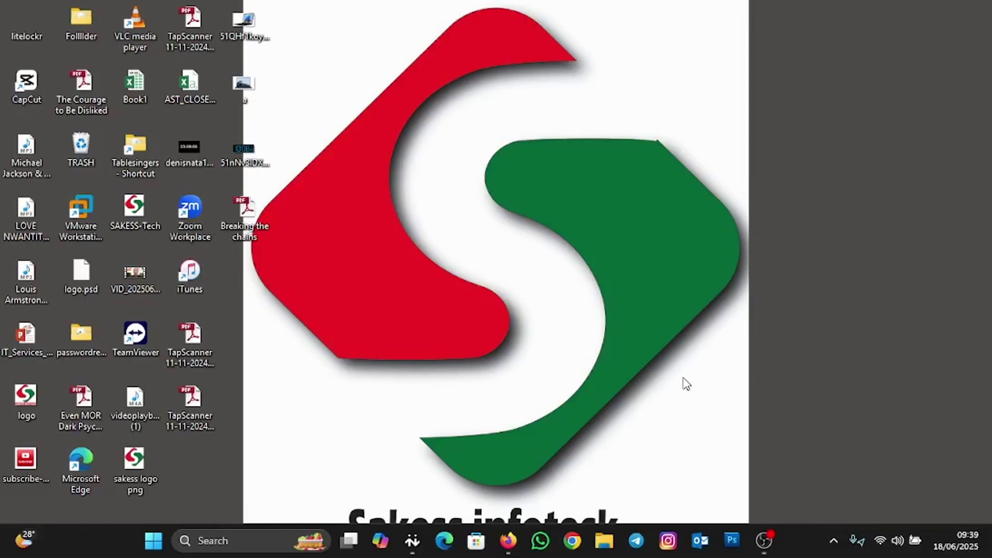
Open ExplorerPatcher's Properties from the taskbar's right-click menu
right_click(801, 541)
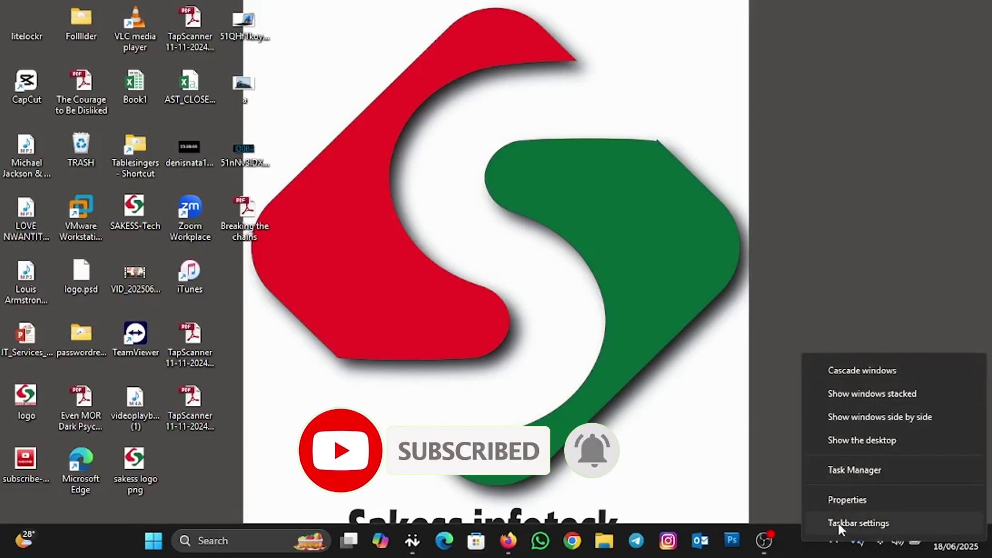
click(739, 441)
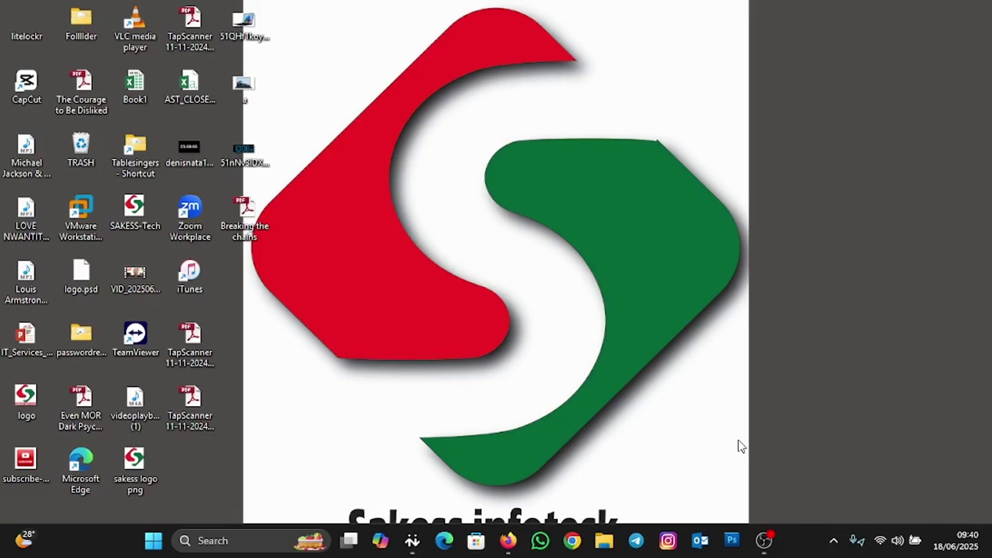
right_click(799, 534)
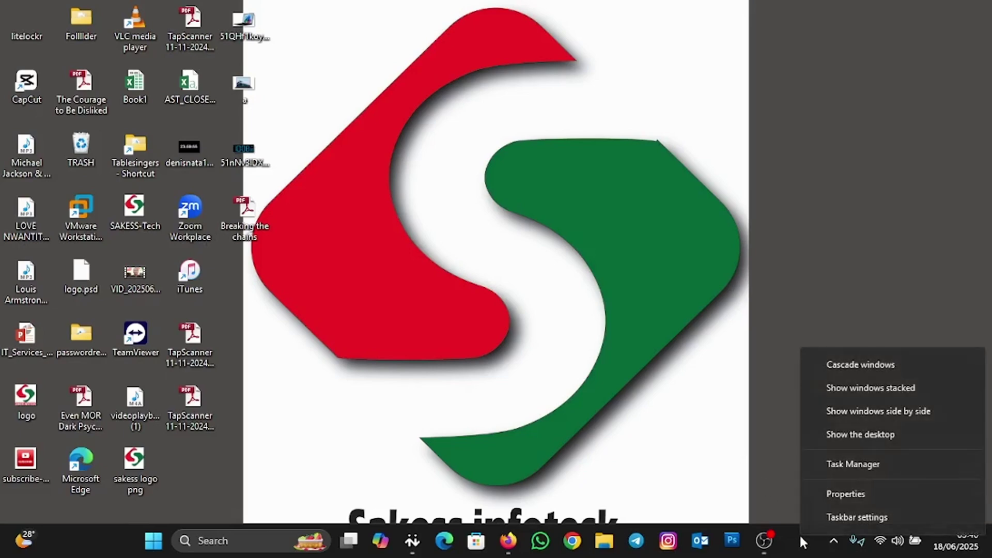
click(846, 494)
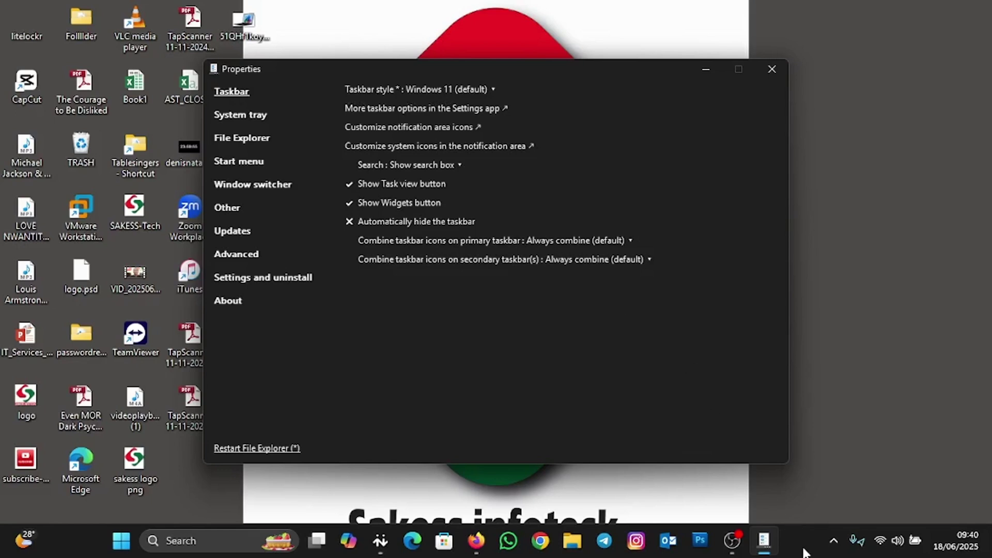
Set the taskbar style to Windows 10 (ExplorerPatcher), restart File Explorer, then close Properties
click(493, 90)
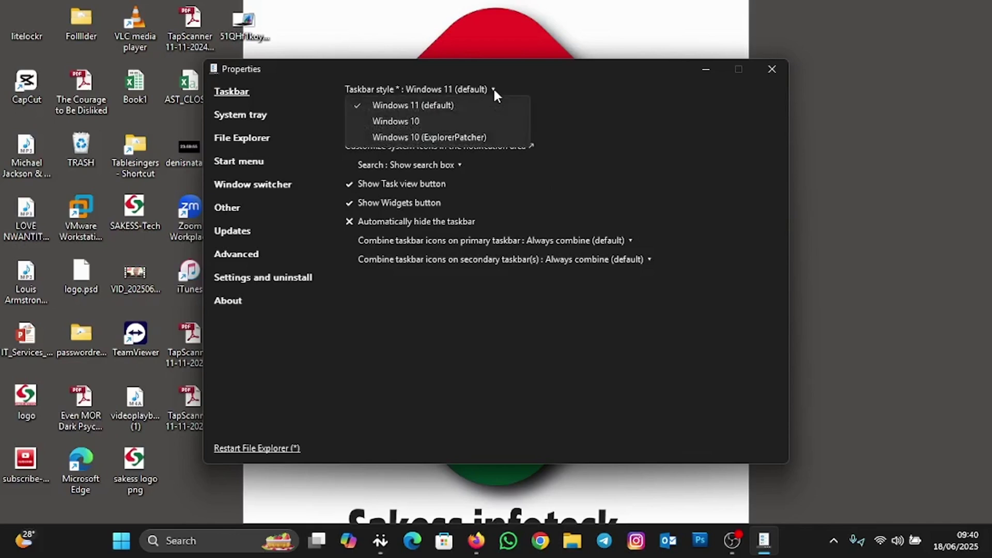
click(482, 136)
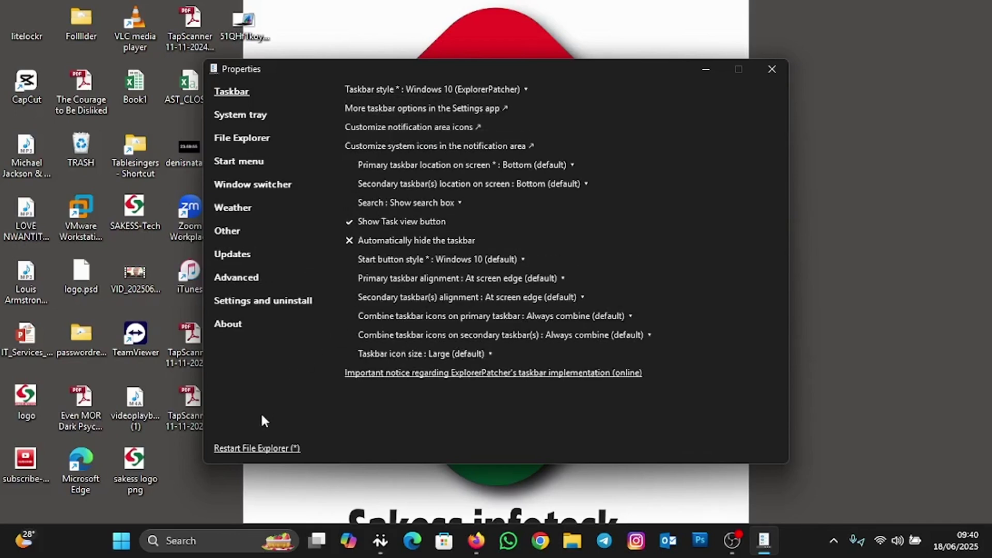
click(258, 448)
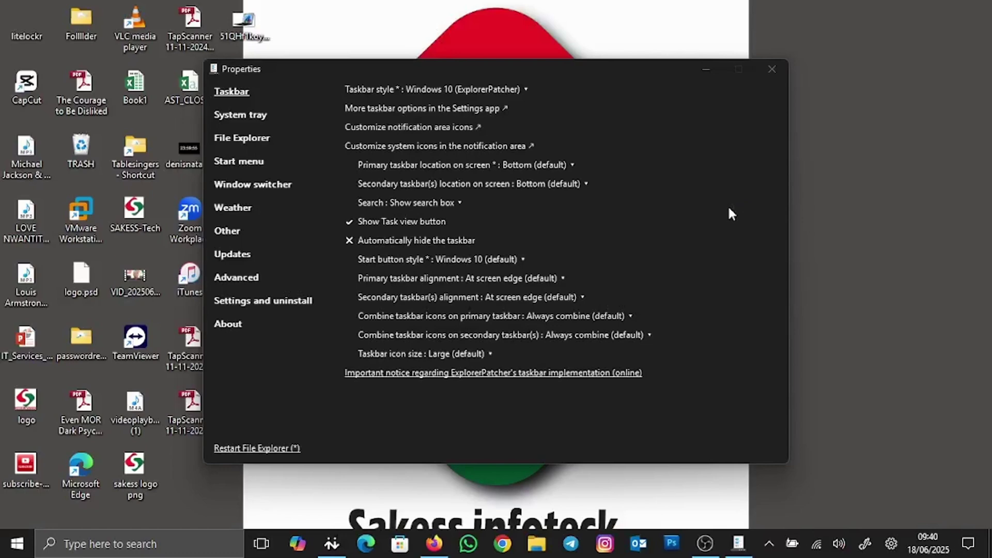
click(771, 69)
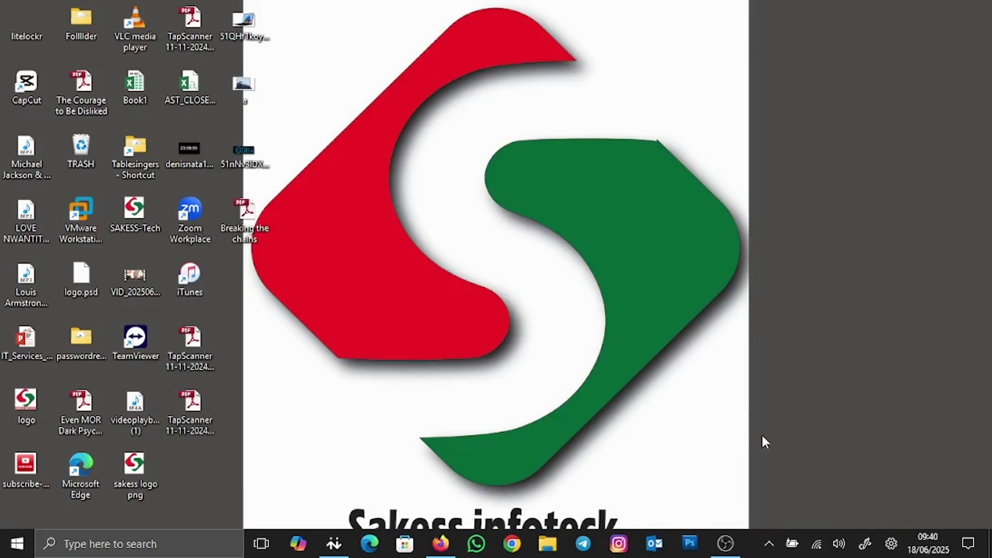
Add a Local Disk (C:) folder toolbar to the taskbar through Toolbars > New toolbar
right_click(752, 538)
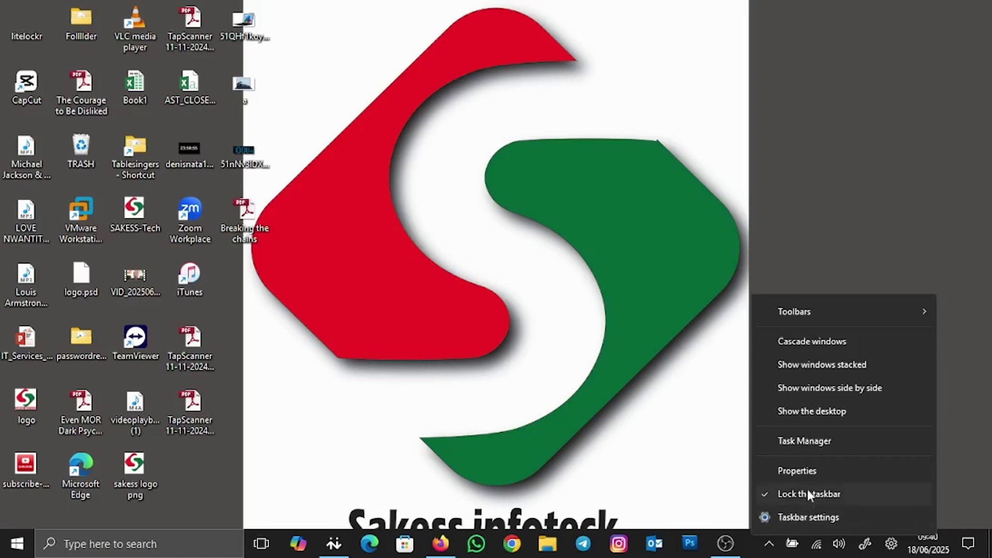
mouse_move(819, 306)
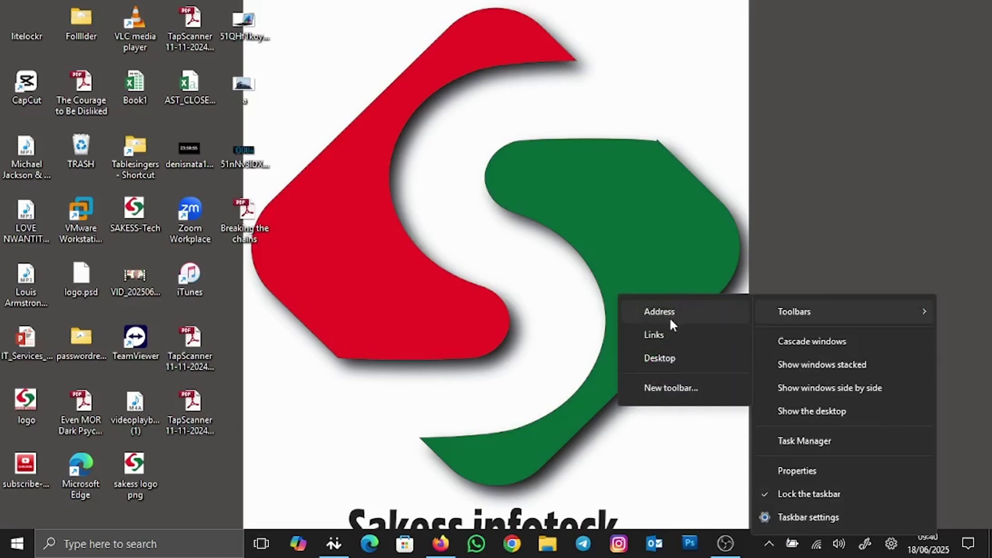
click(682, 387)
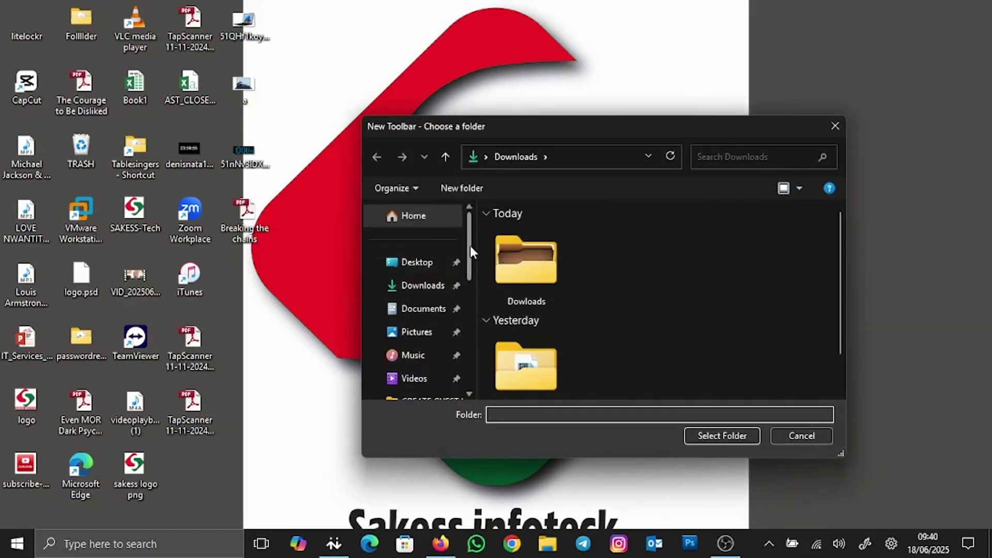
drag(469, 240, 460, 331)
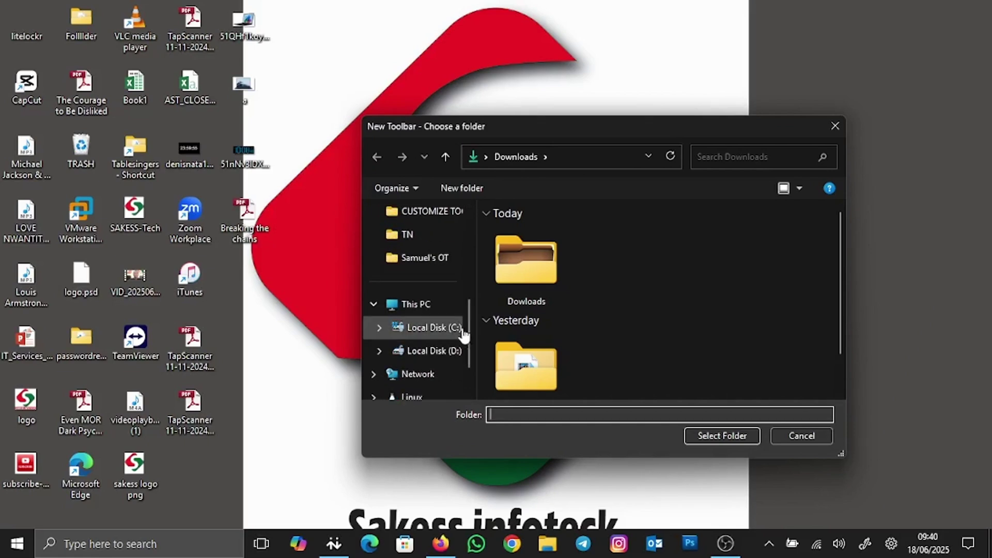
click(419, 329)
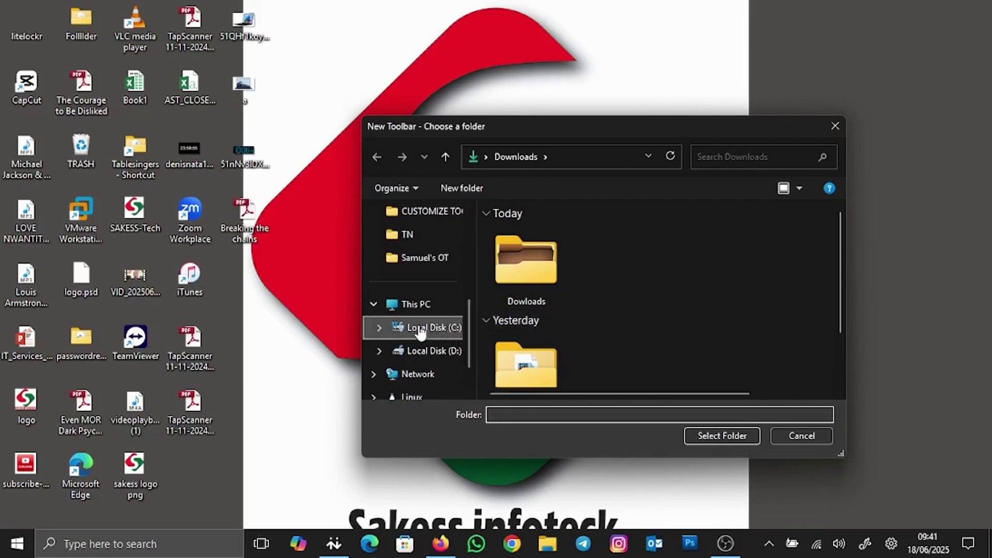
click(715, 440)
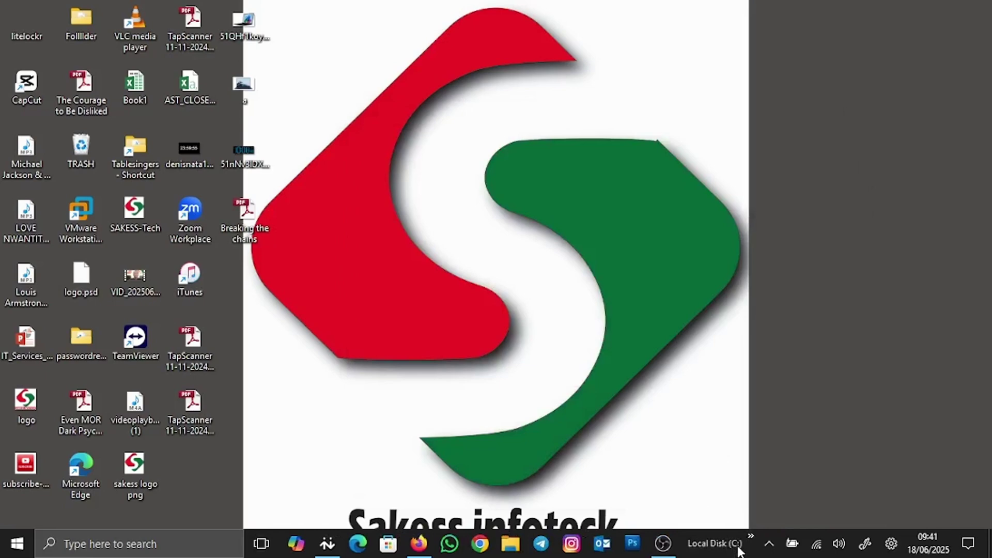
click(511, 544)
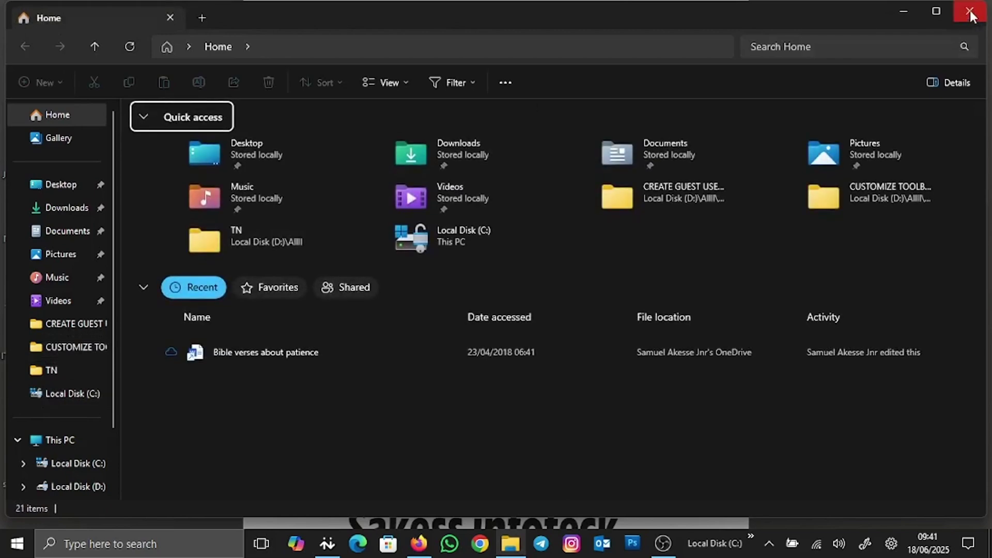
click(970, 12)
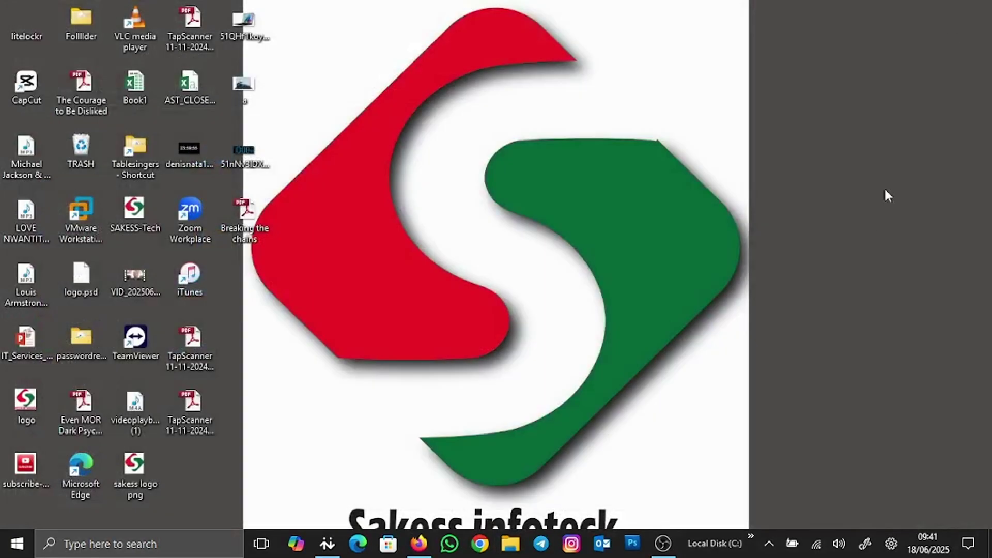
click(751, 538)
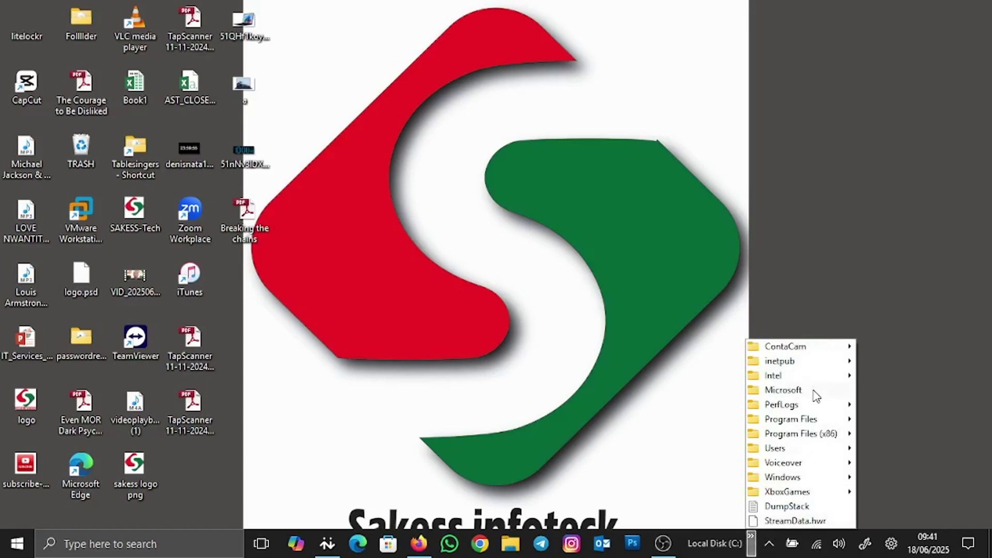
mouse_move(815, 421)
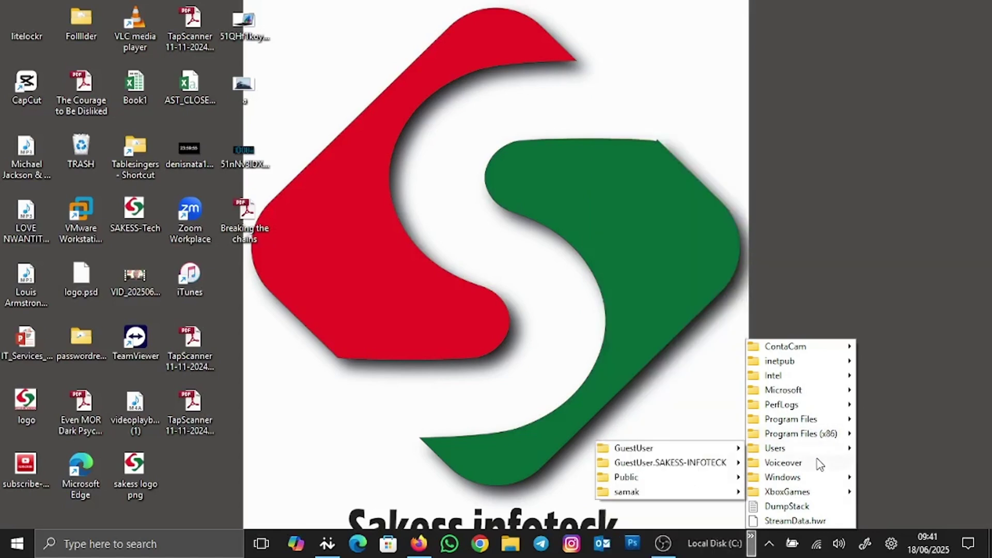
mouse_move(820, 481)
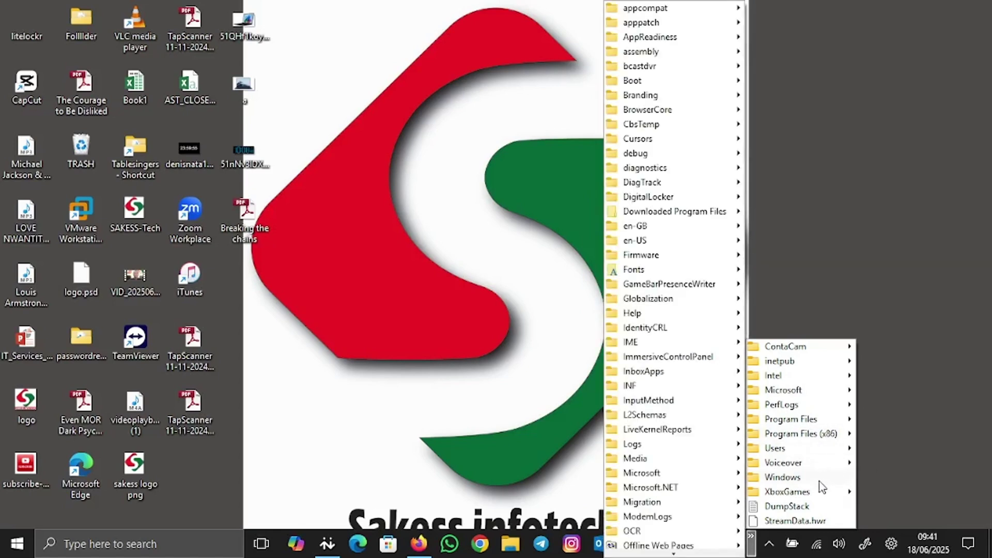
click(820, 289)
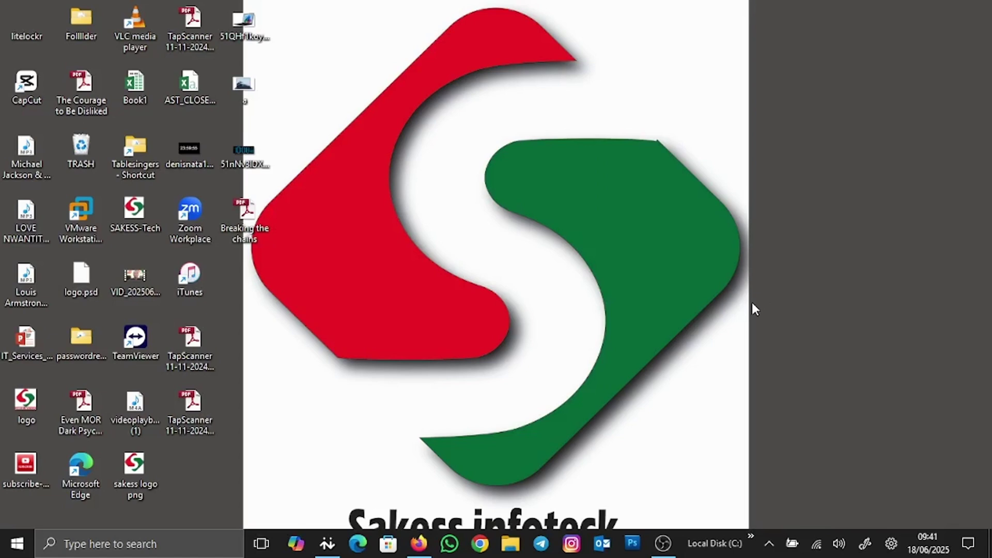
Add a Downloads folder toolbar to the taskbar through Toolbars > New toolbar
right_click(684, 550)
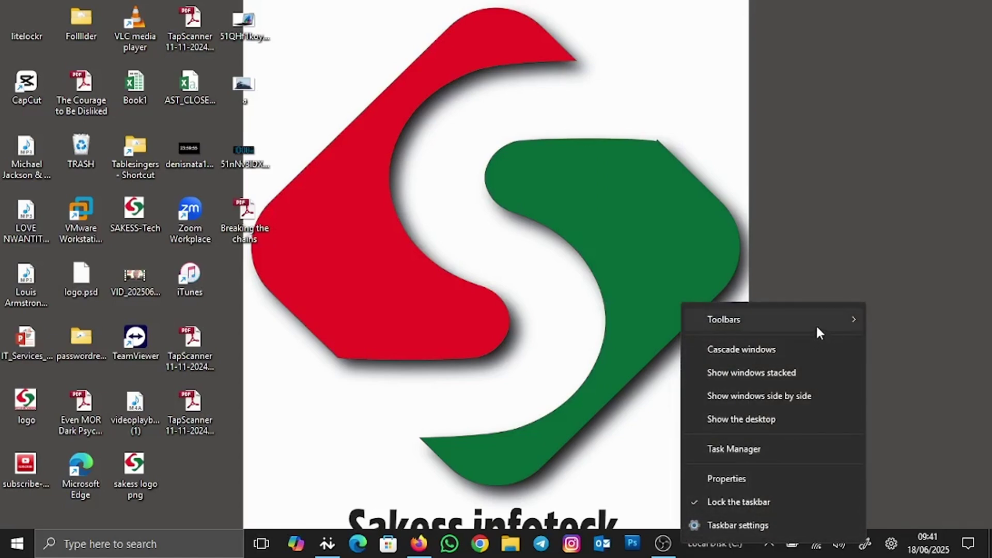
mouse_move(816, 324)
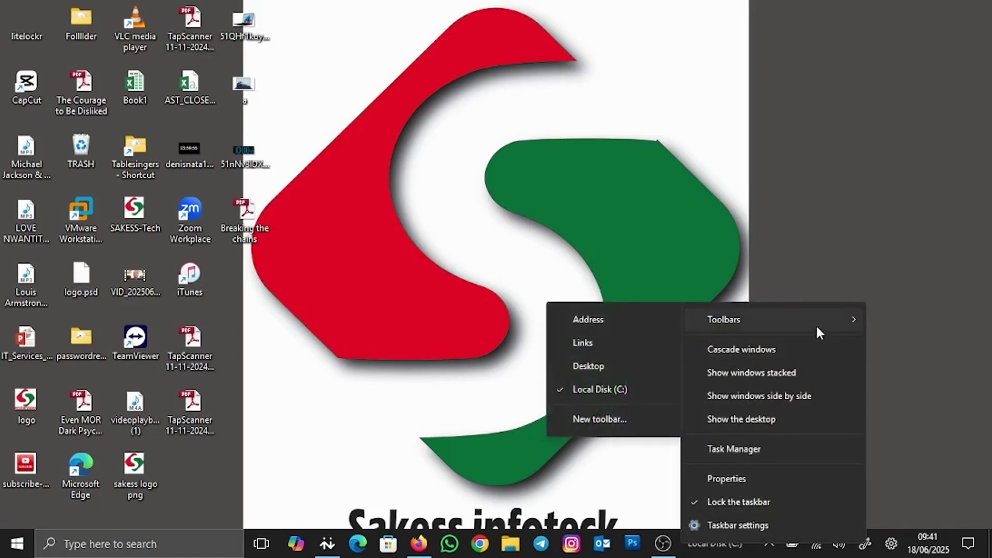
click(592, 420)
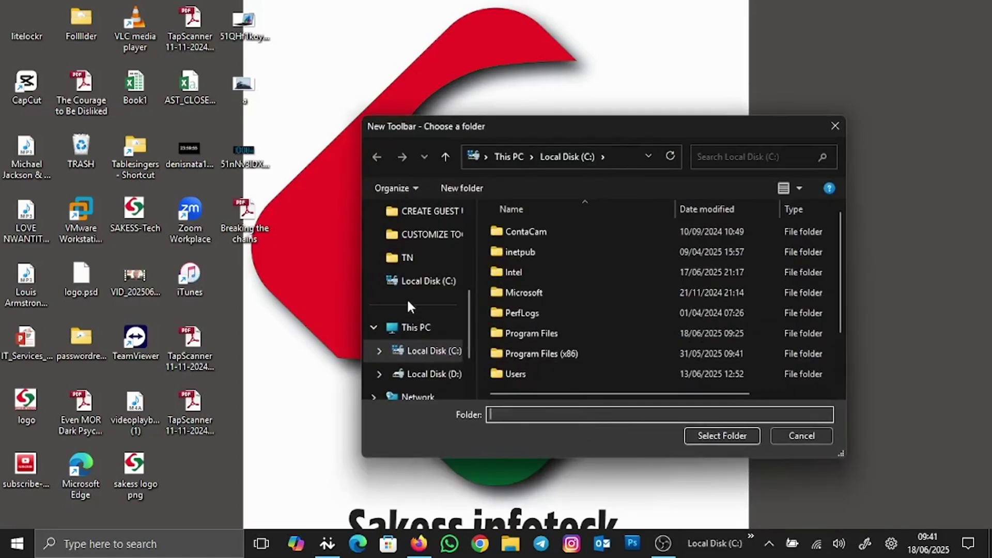
drag(467, 331, 476, 247)
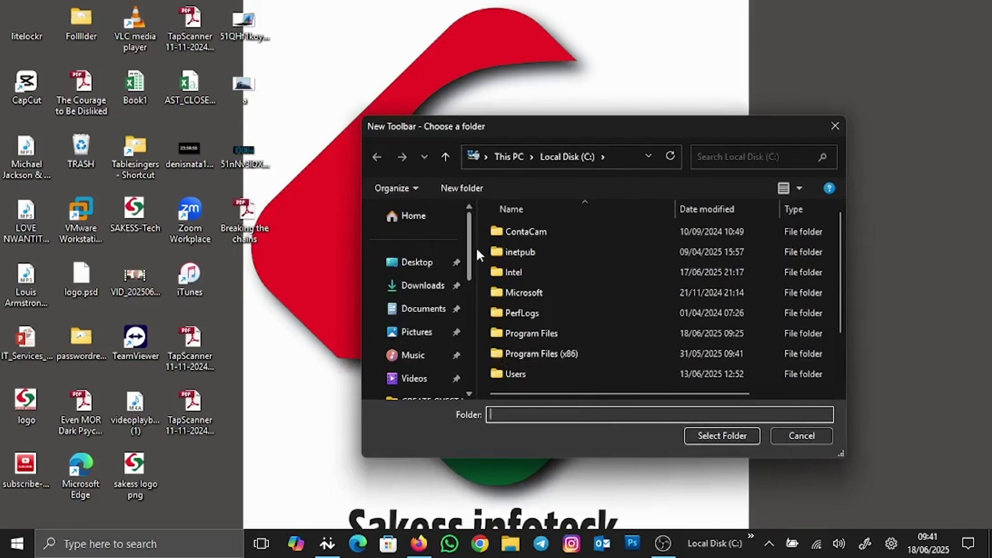
click(409, 285)
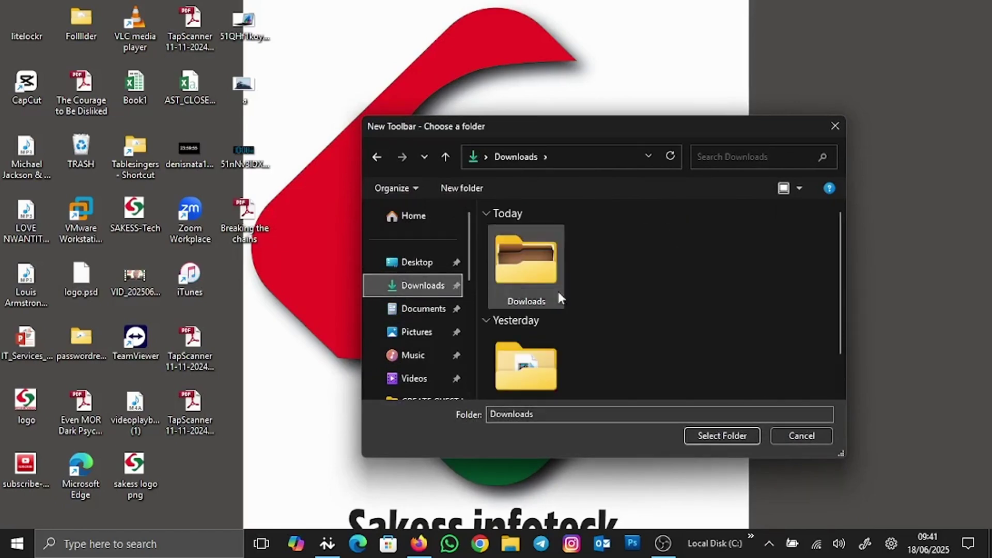
click(709, 438)
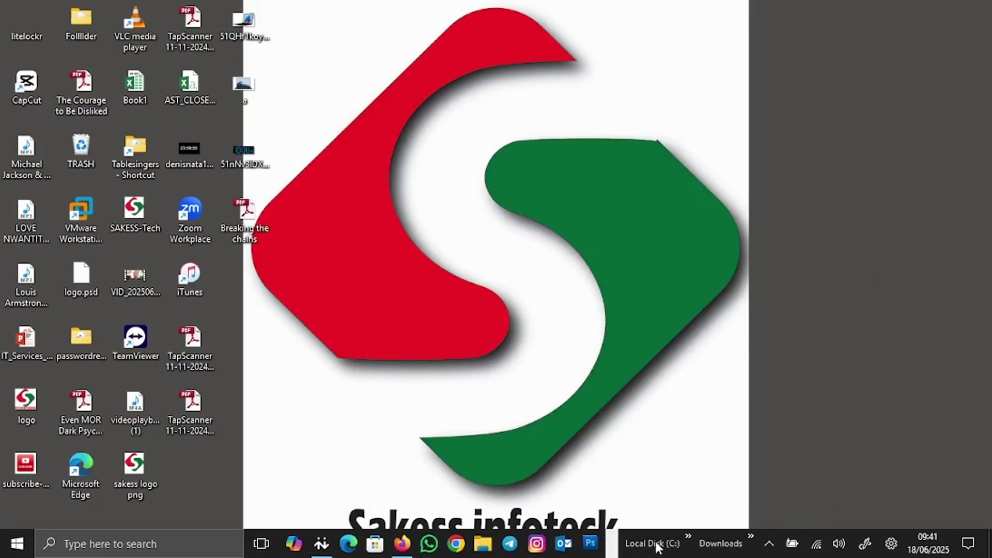
click(750, 543)
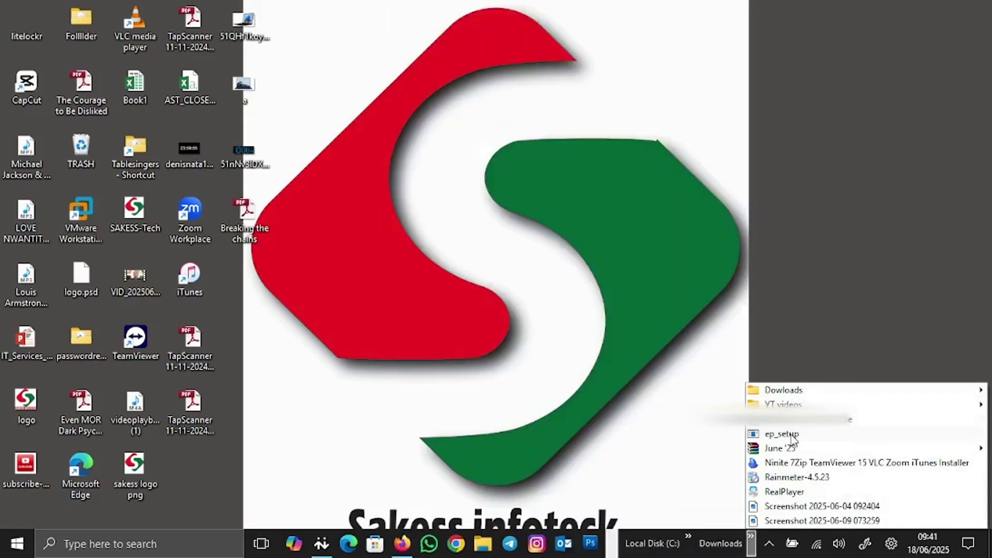
mouse_move(800, 393)
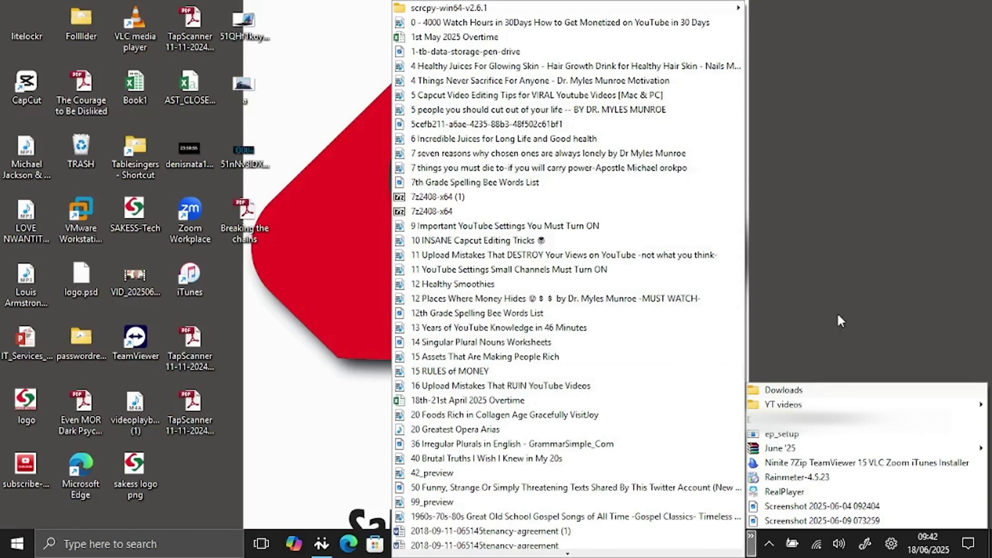
click(848, 282)
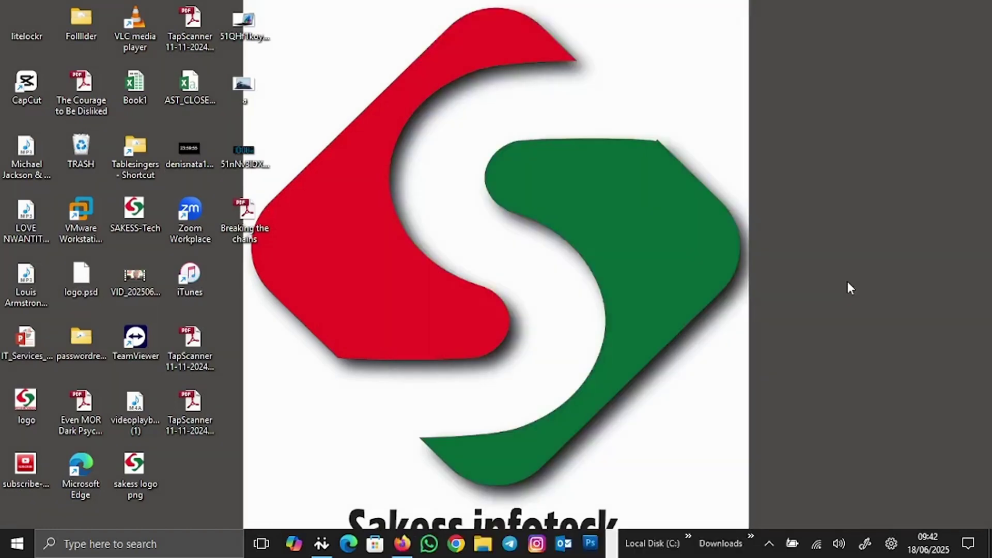
click(484, 546)
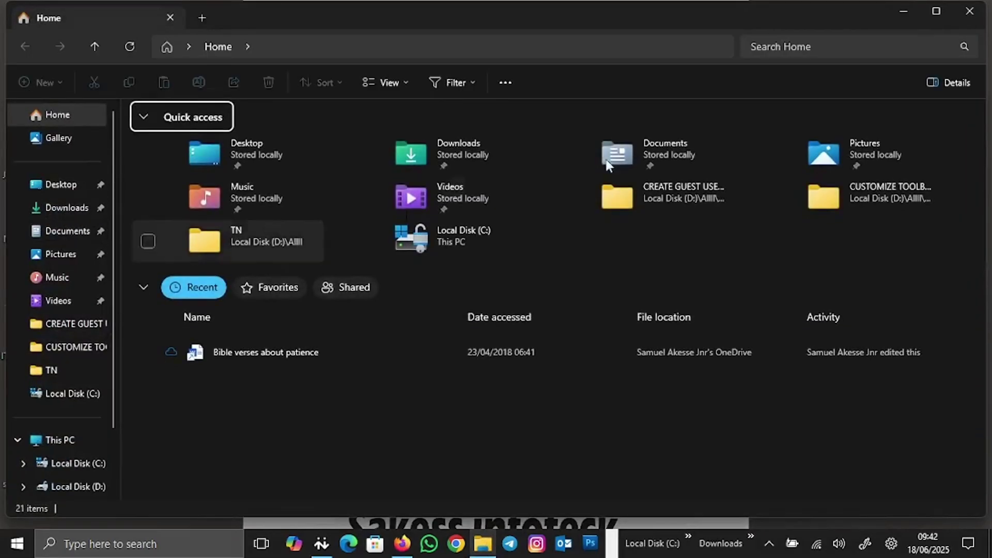
click(970, 11)
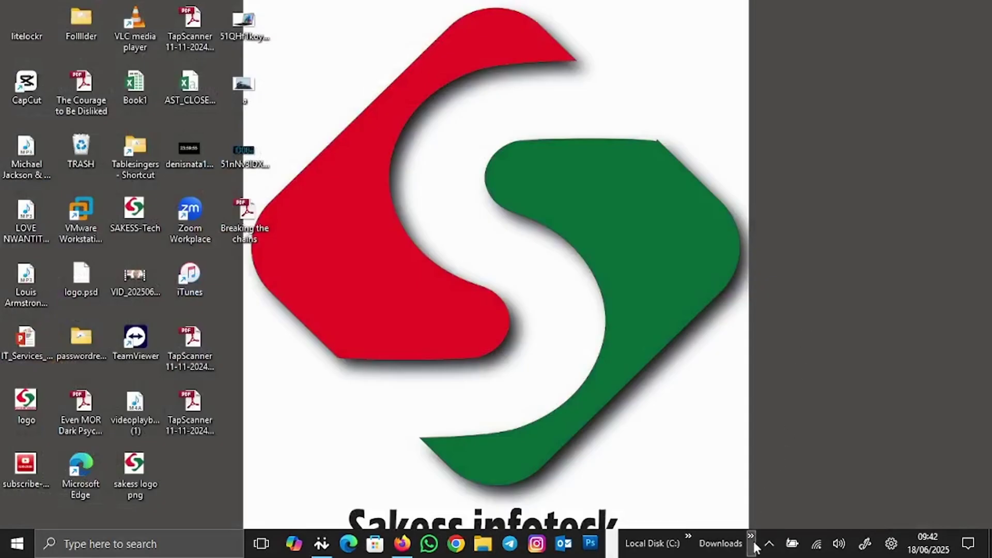
Add a Pictures folder toolbar to the taskbar through Toolbars > New toolbar
right_click(624, 547)
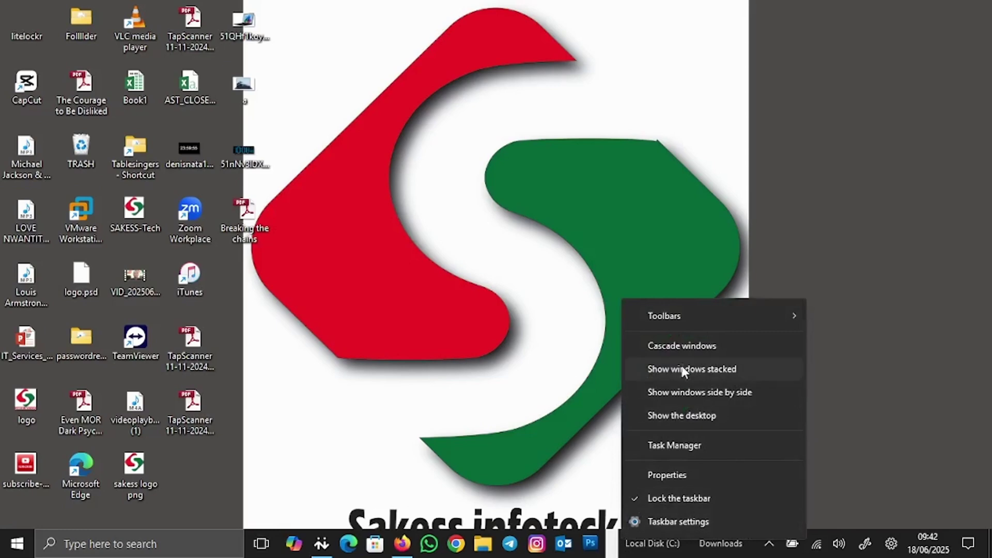
mouse_move(691, 315)
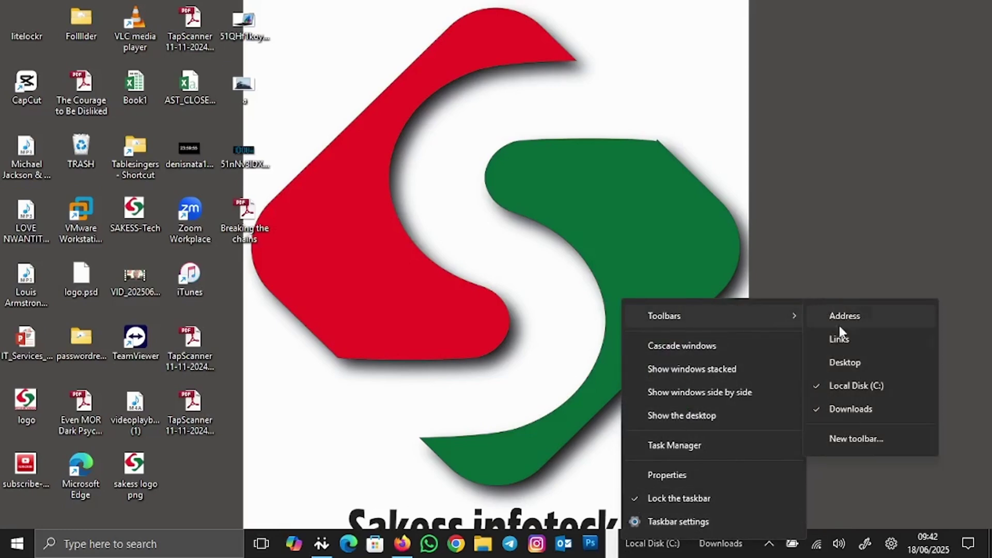
click(853, 440)
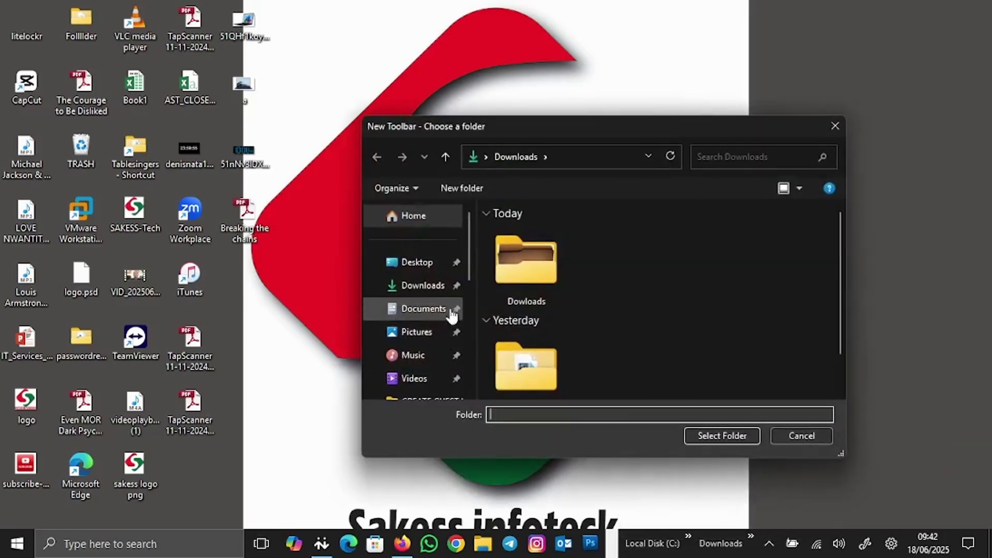
scroll(473, 243, down, 3)
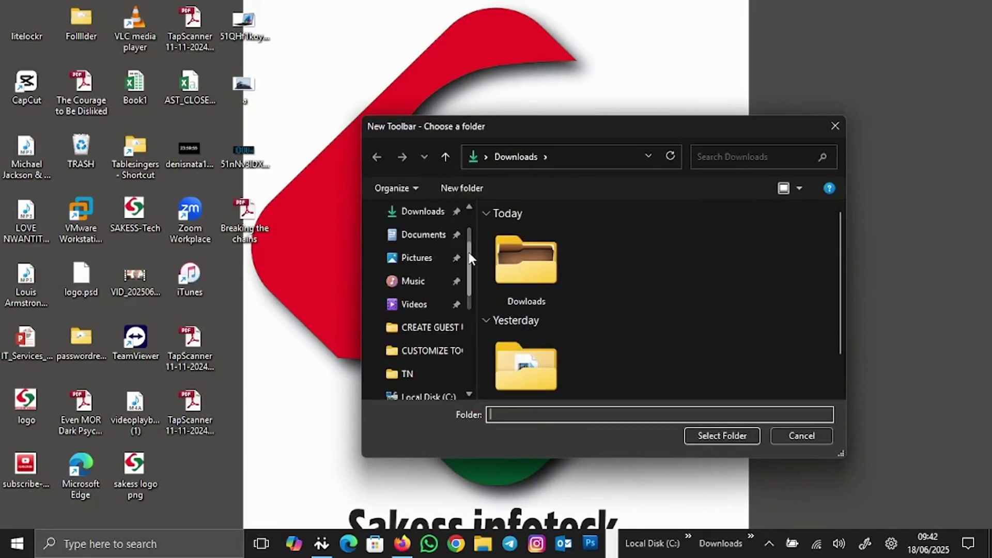
click(413, 258)
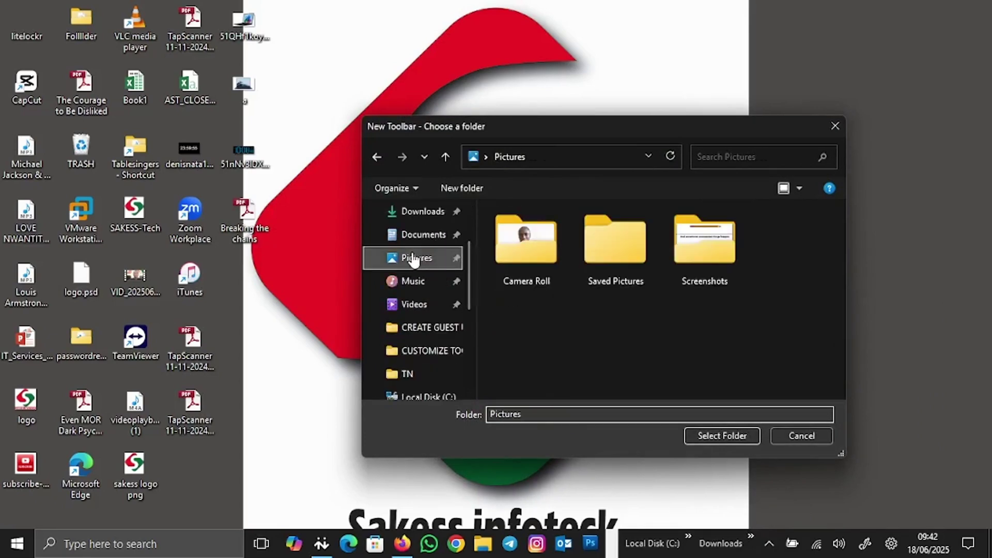
click(721, 434)
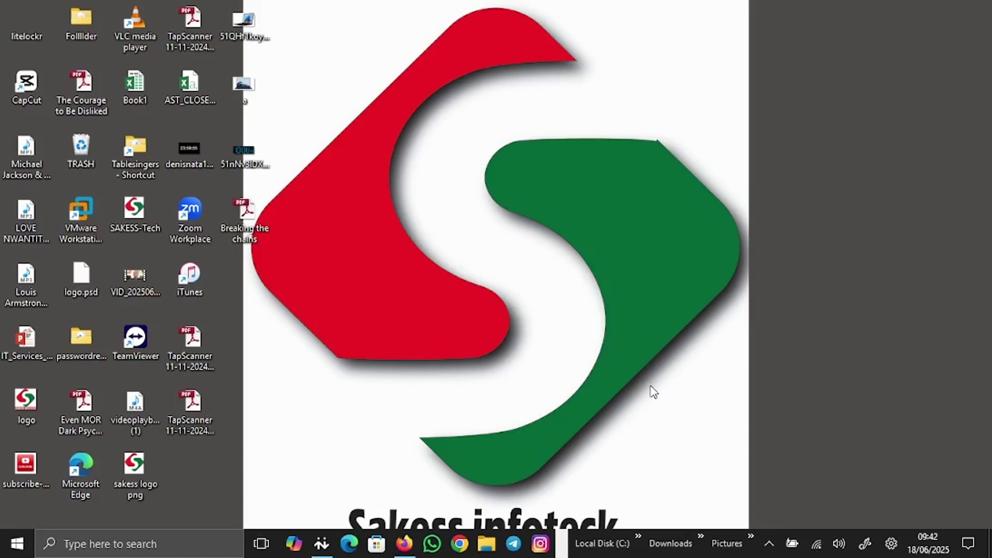
Uncheck the Local Disk (C:), Downloads and Pictures toolbars in the taskbar's Toolbars menu
right_click(571, 538)
mouse_move(669, 314)
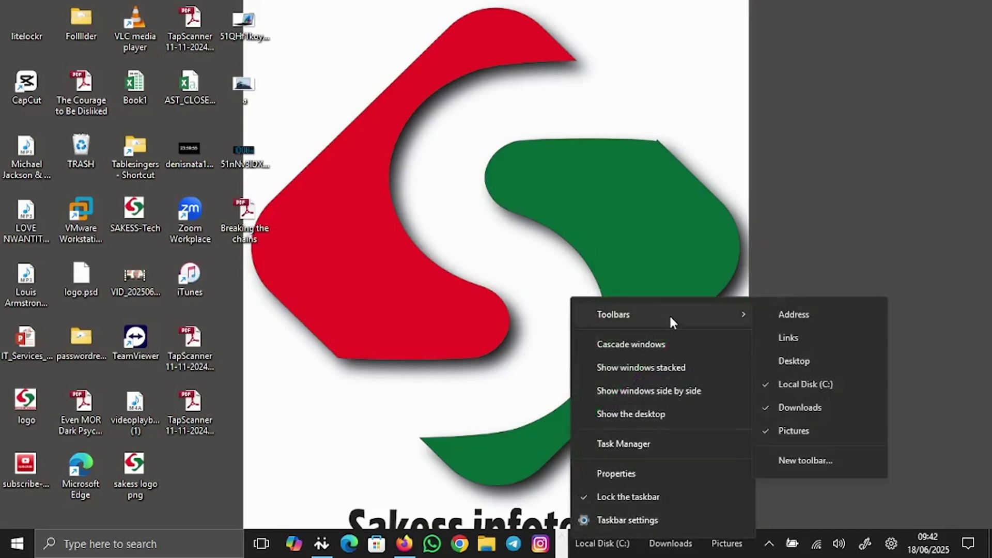
click(779, 386)
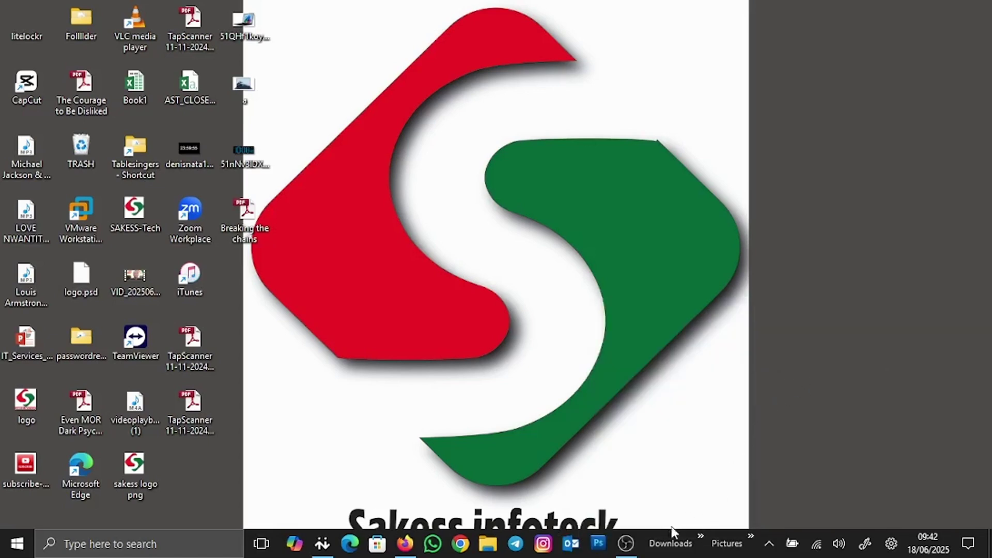
right_click(644, 546)
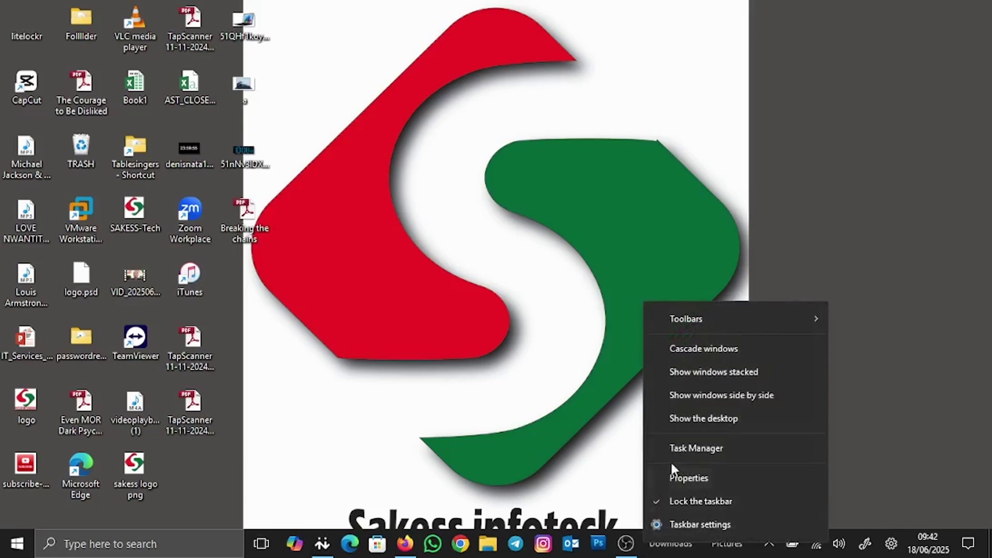
mouse_move(736, 309)
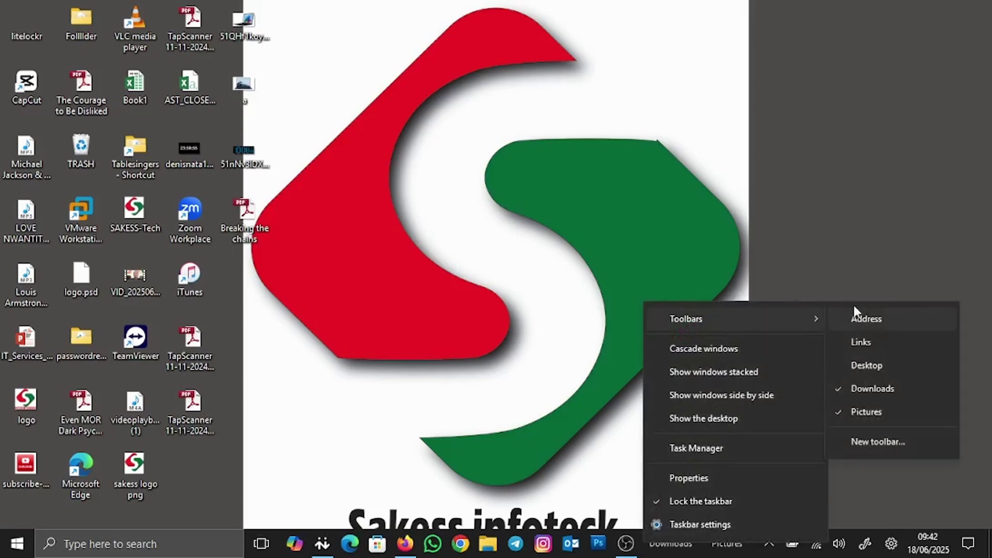
click(858, 391)
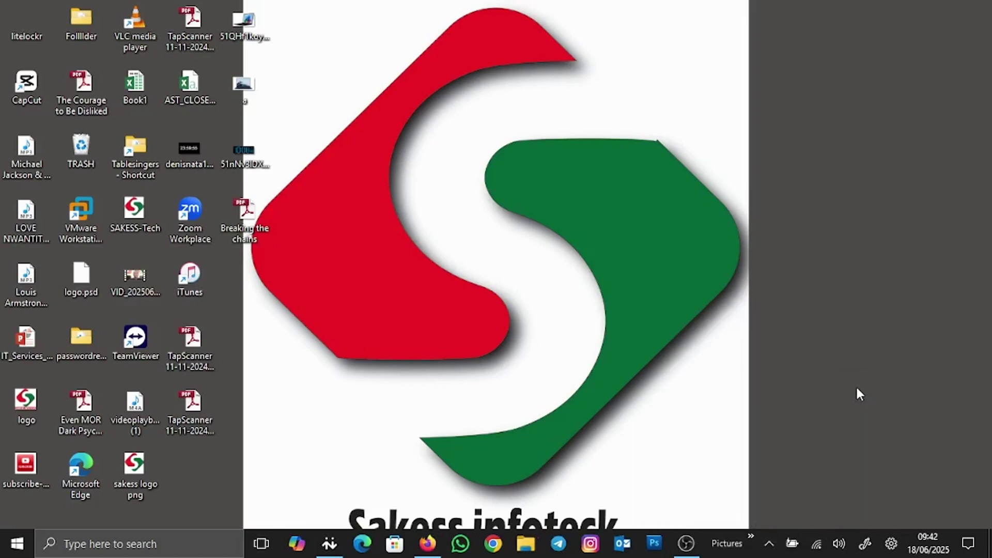
right_click(705, 548)
mouse_move(804, 316)
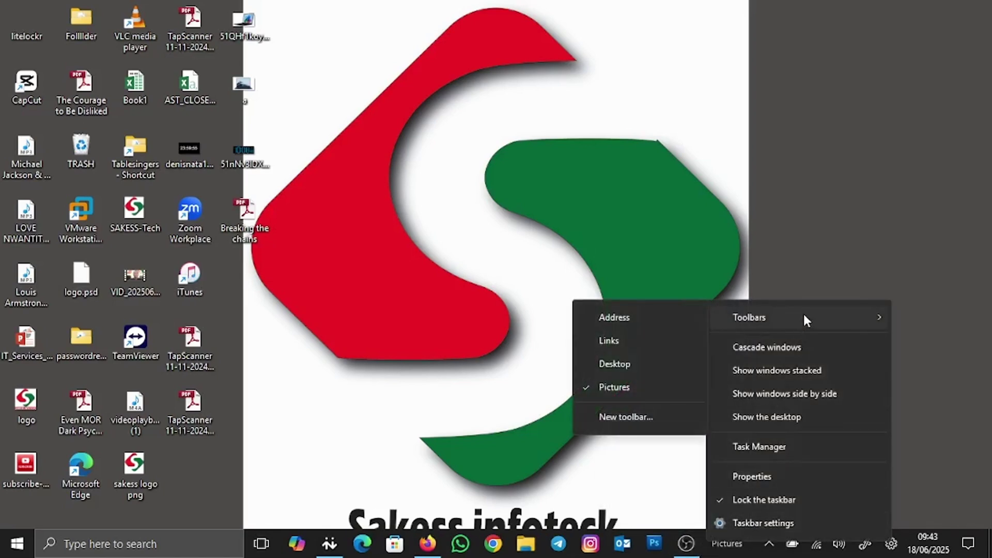
click(642, 389)
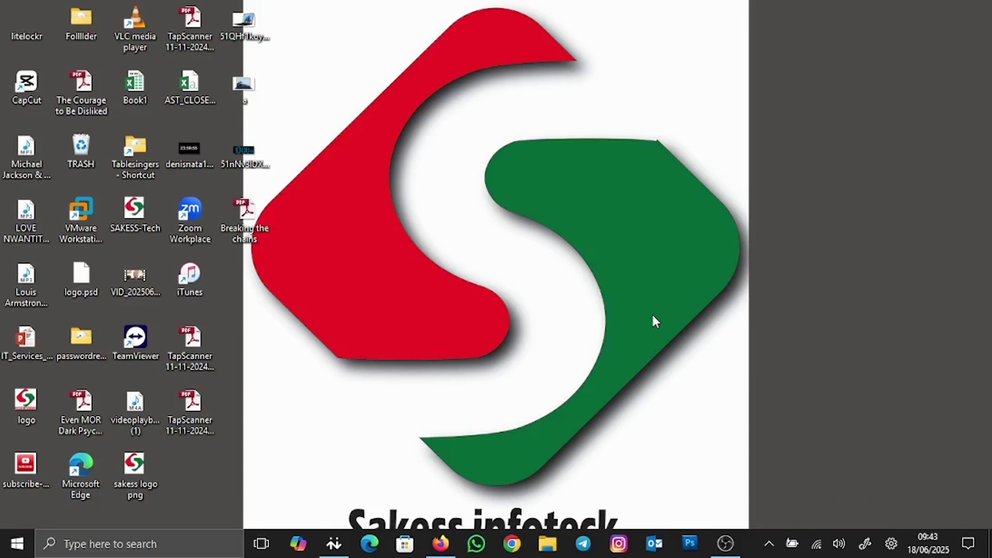
click(710, 484)
Switch ExplorerPatcher's taskbar style to Windows 11 (default) and restart File Explorer to apply it
right_click(750, 544)
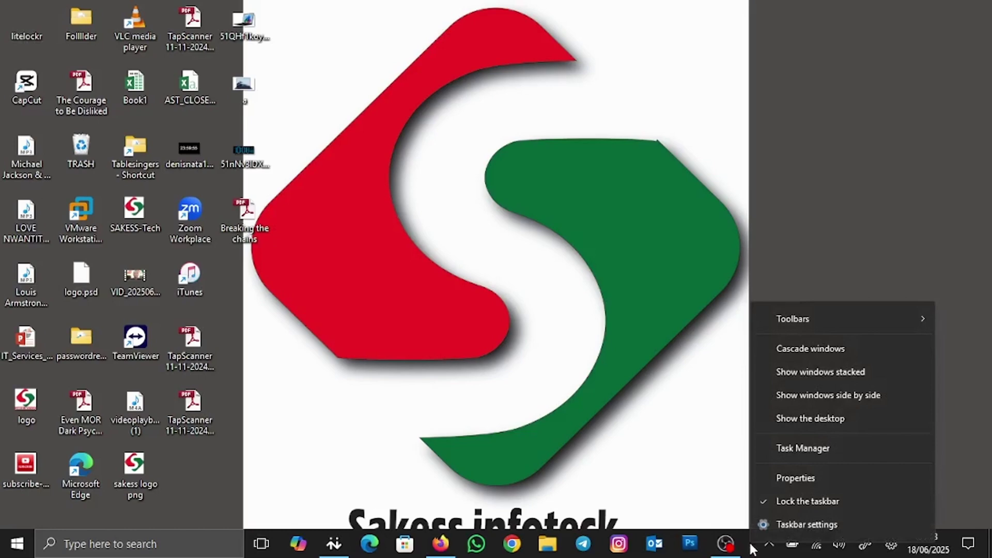
click(814, 476)
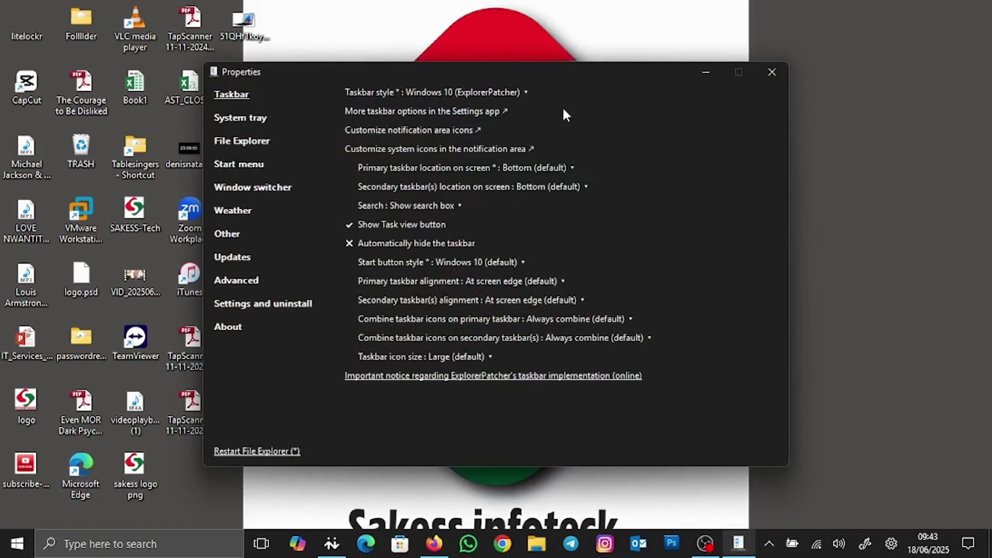
click(527, 95)
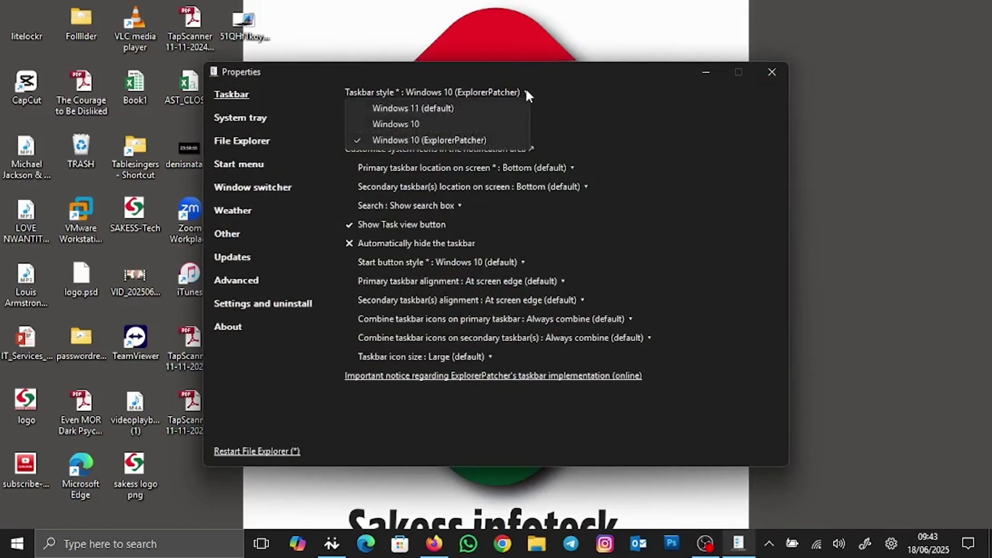
click(475, 111)
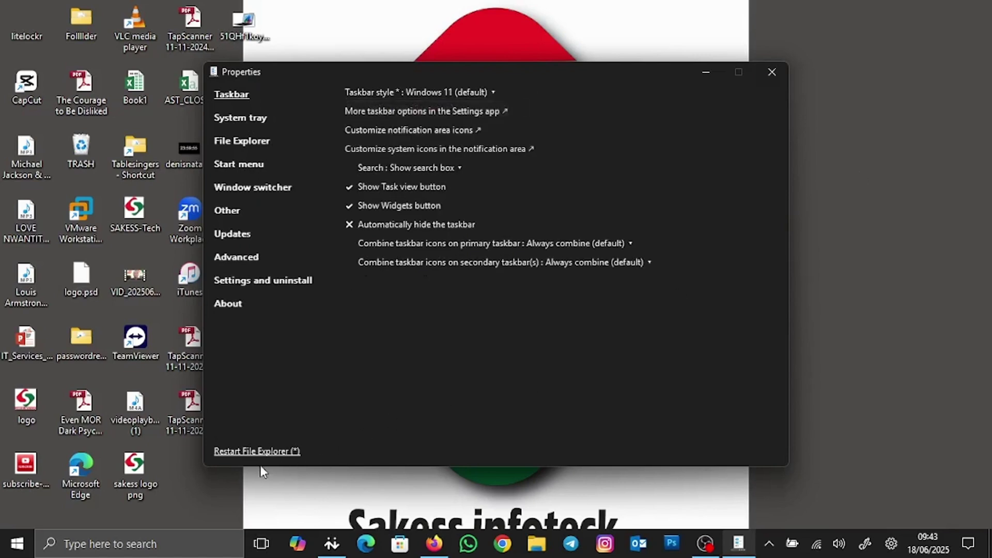
click(256, 451)
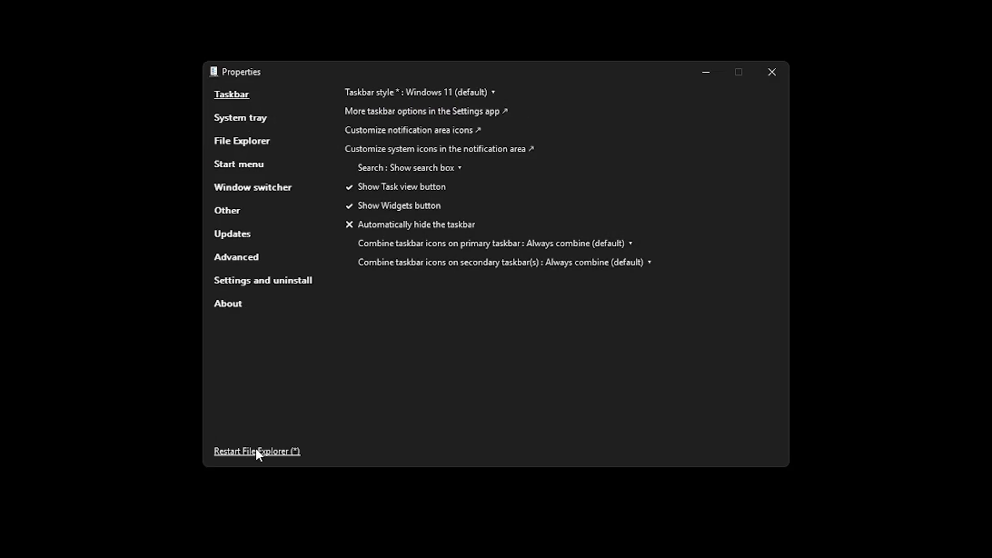